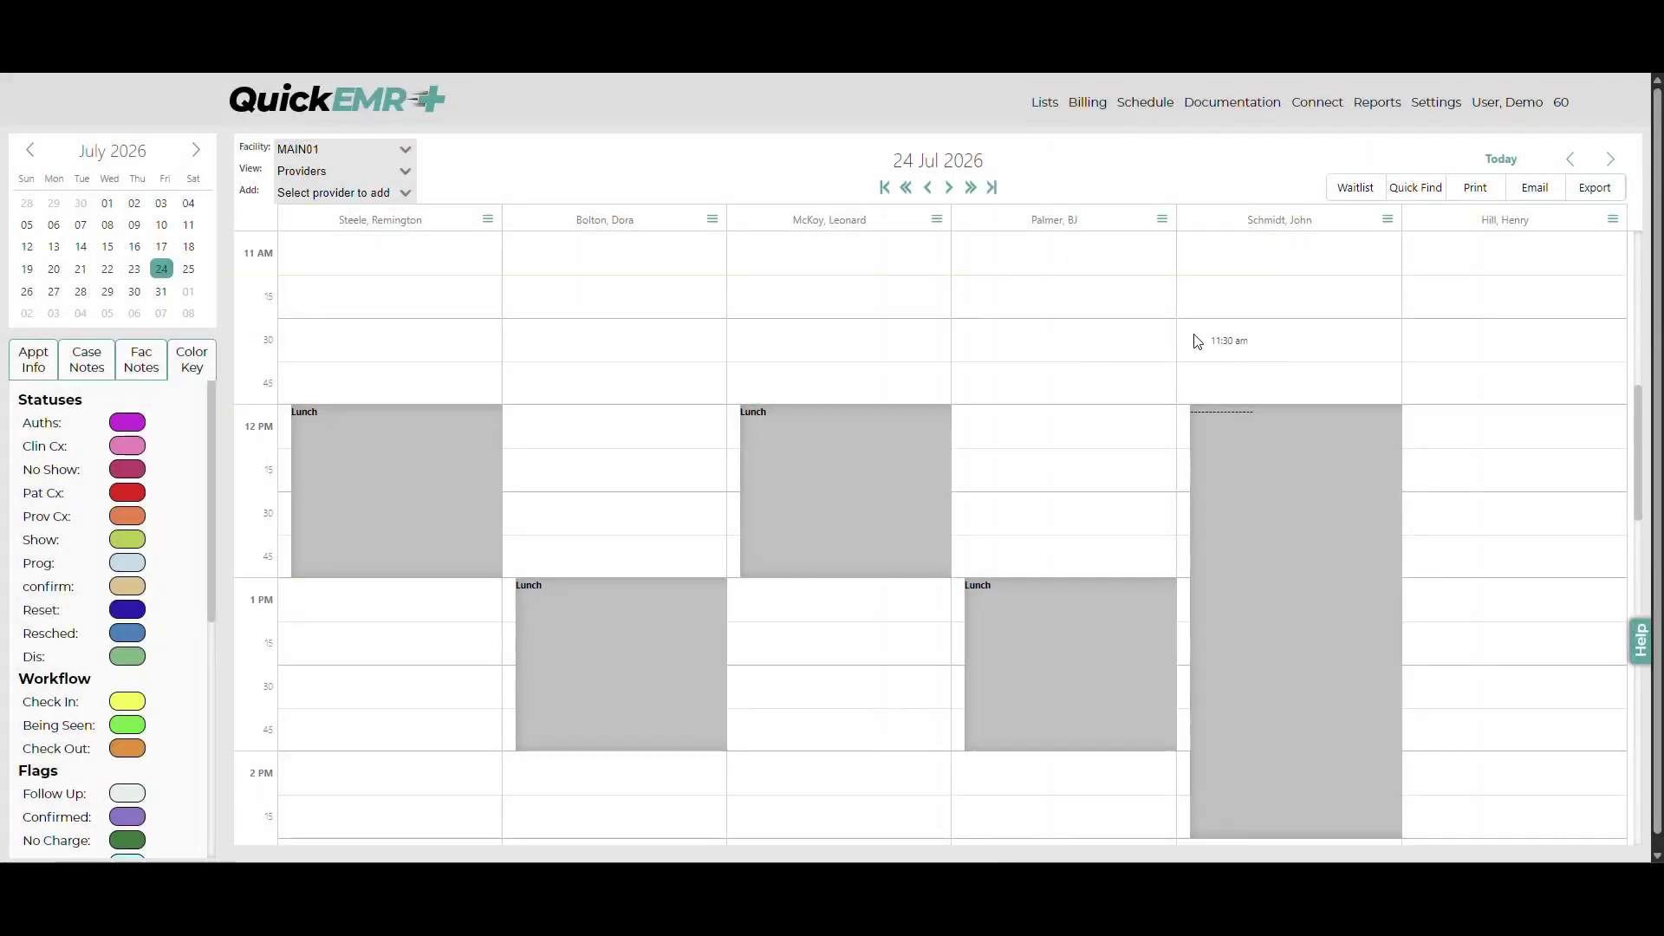
Step: Start a new form from the patient portal's custom consent forms list
{"action": "left_click", "coordinate": [1318, 103]}
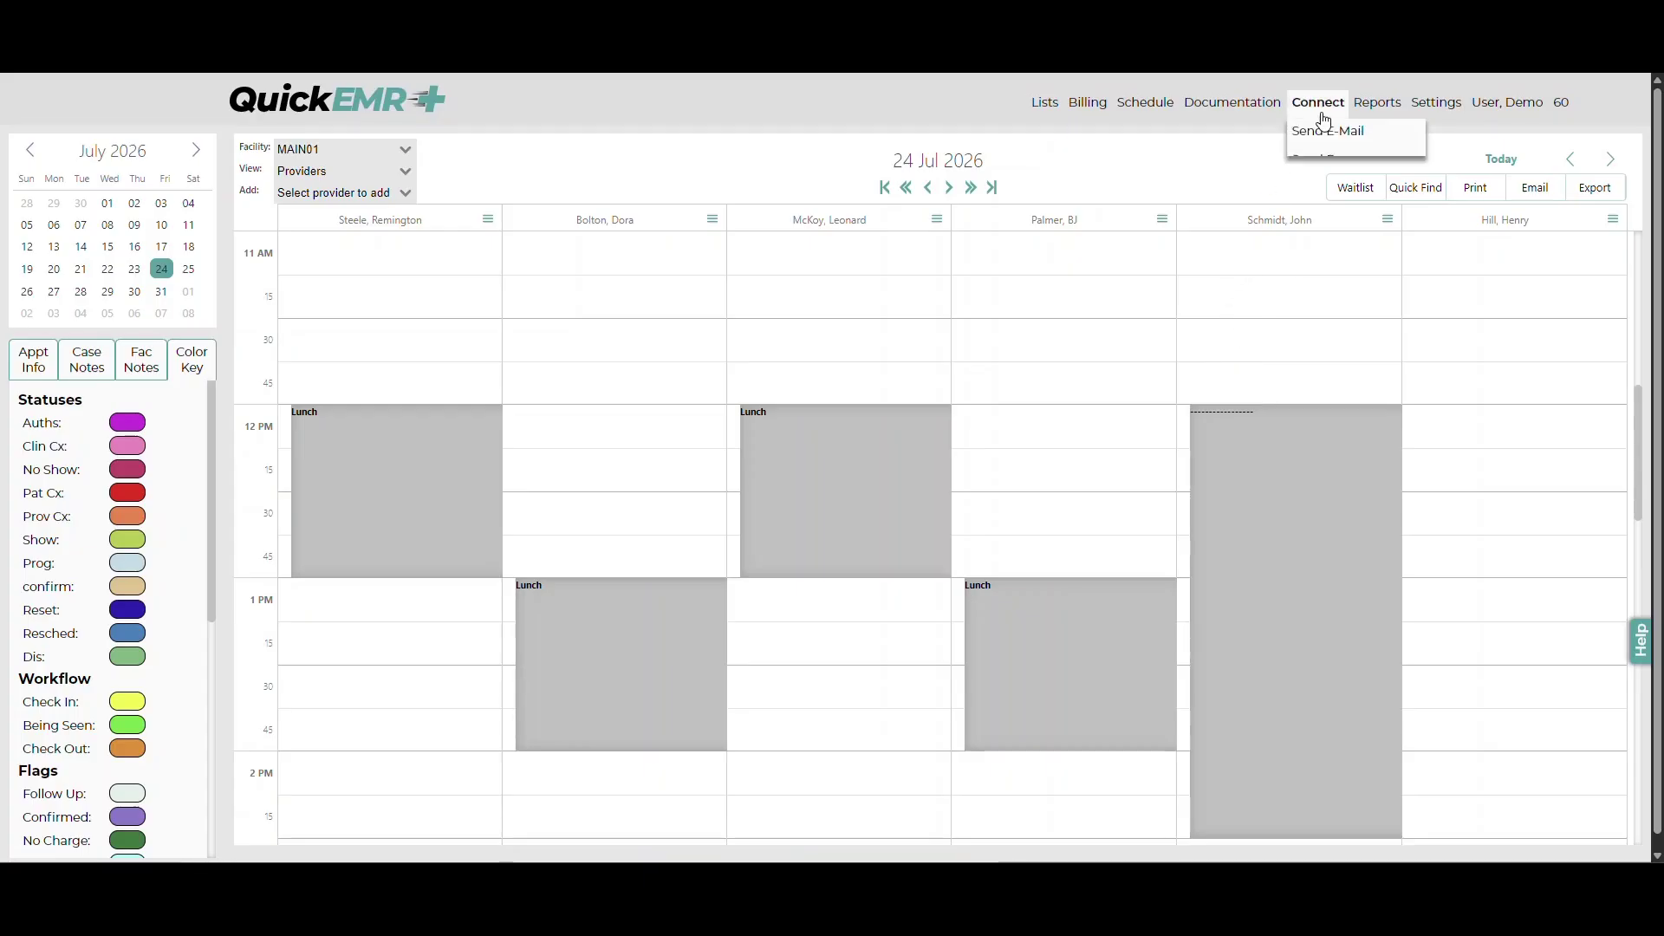
{"action": "mouse_move", "coordinate": [1352, 302]}
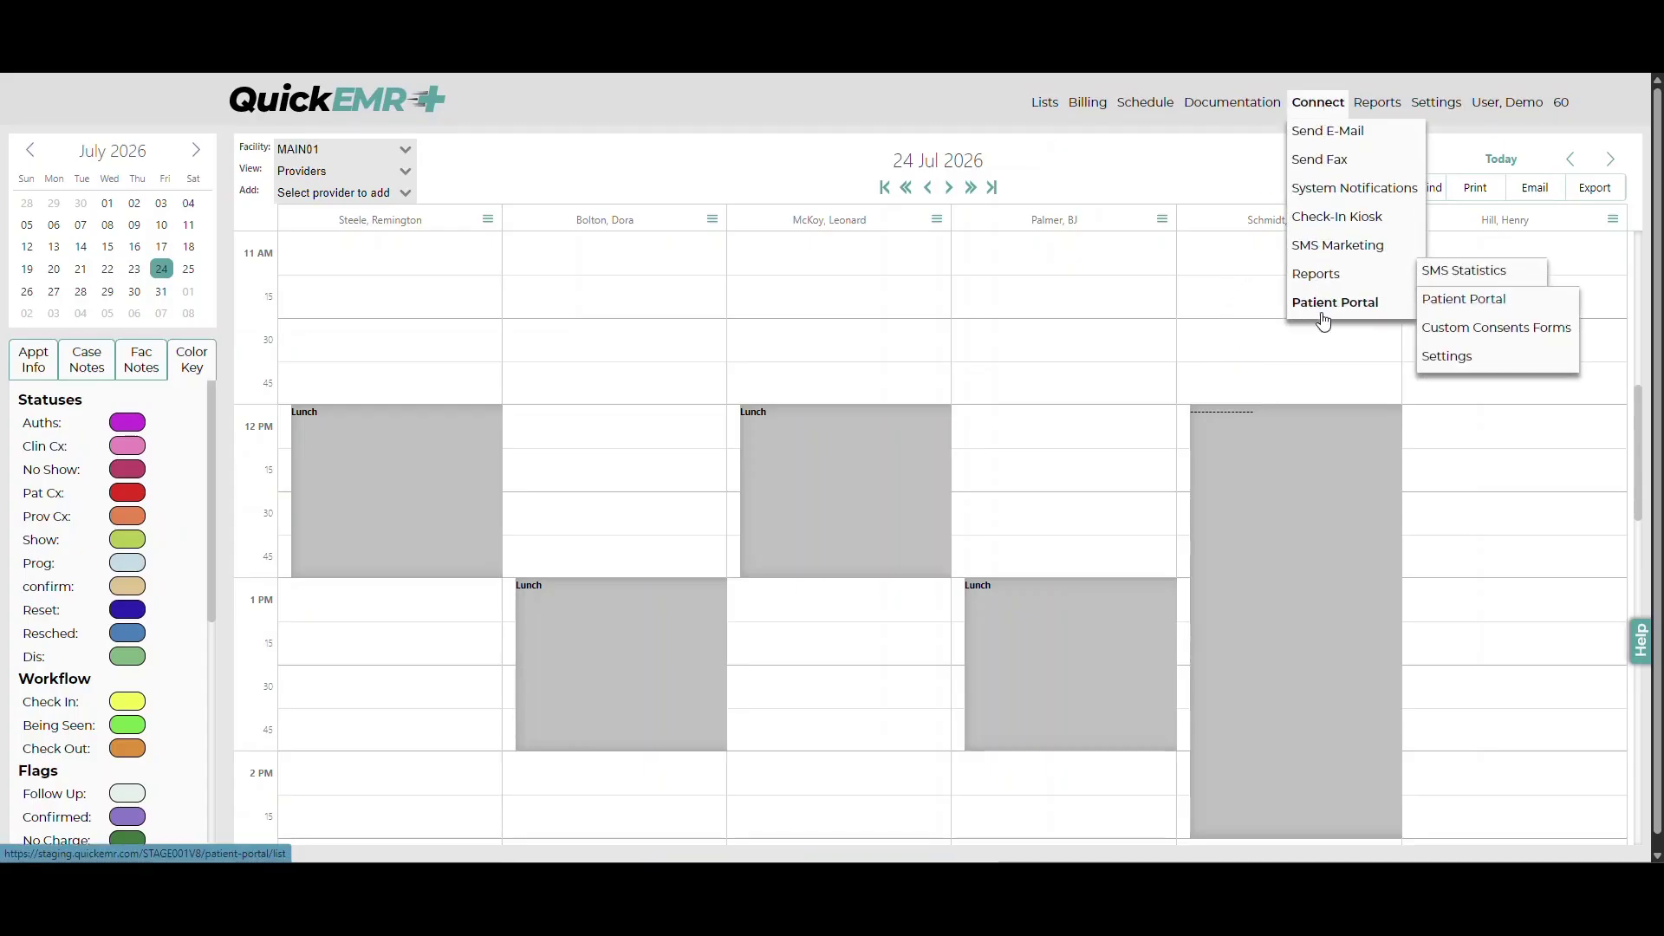
{"action": "left_click", "coordinate": [1481, 341]}
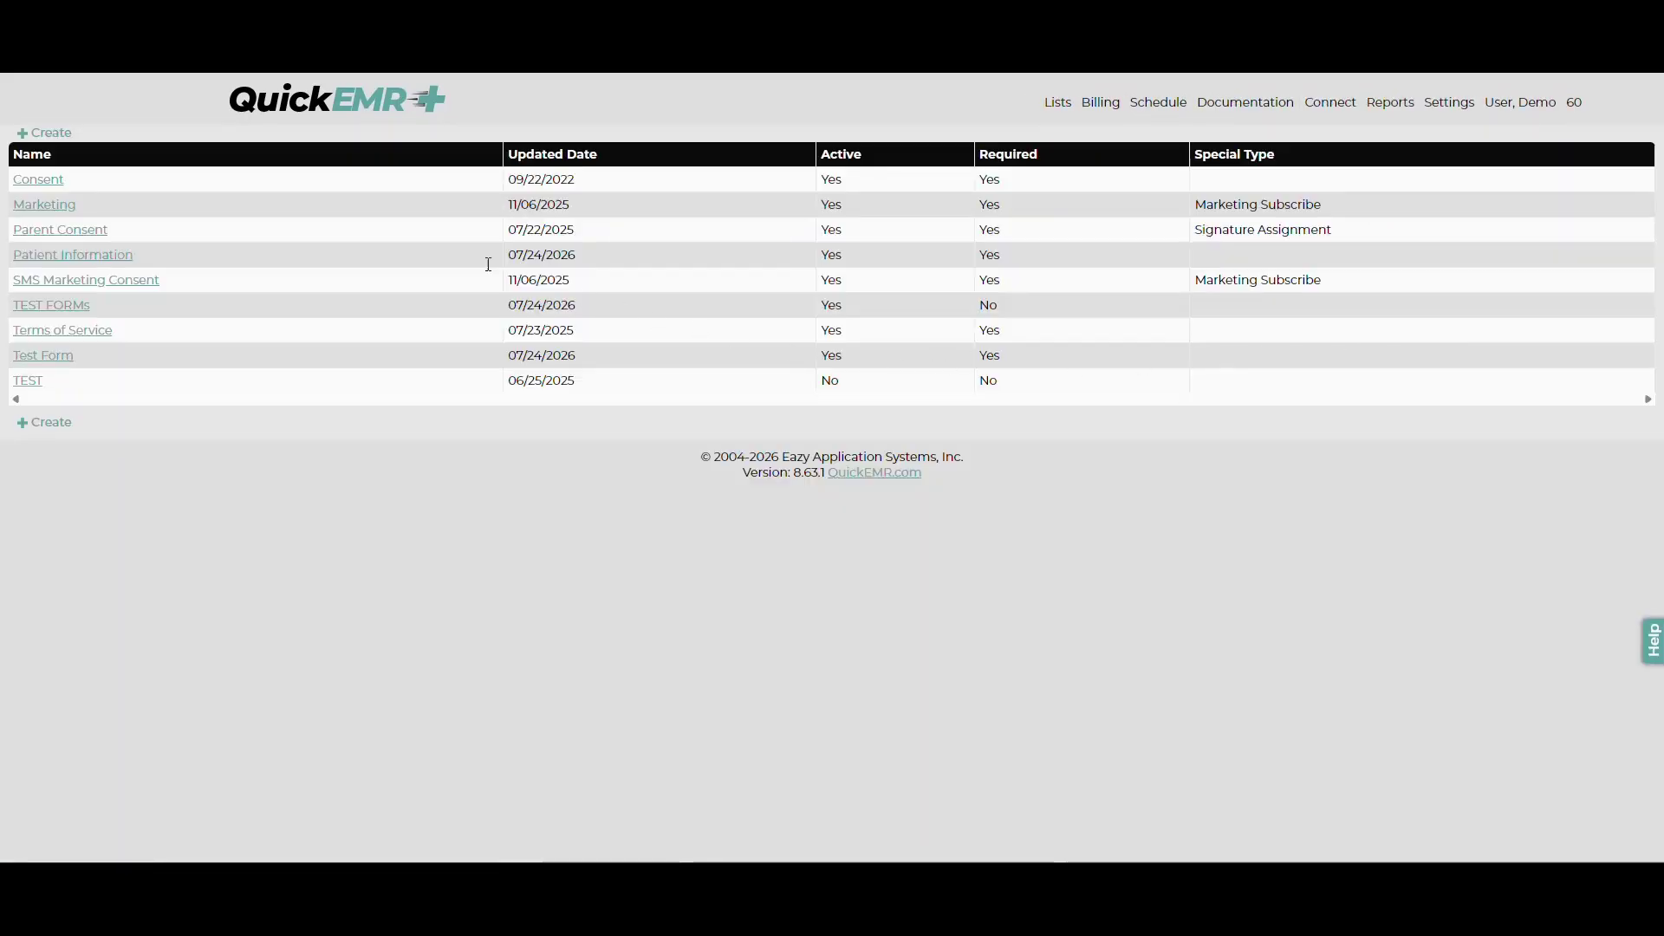
{"action": "left_click", "coordinate": [45, 132]}
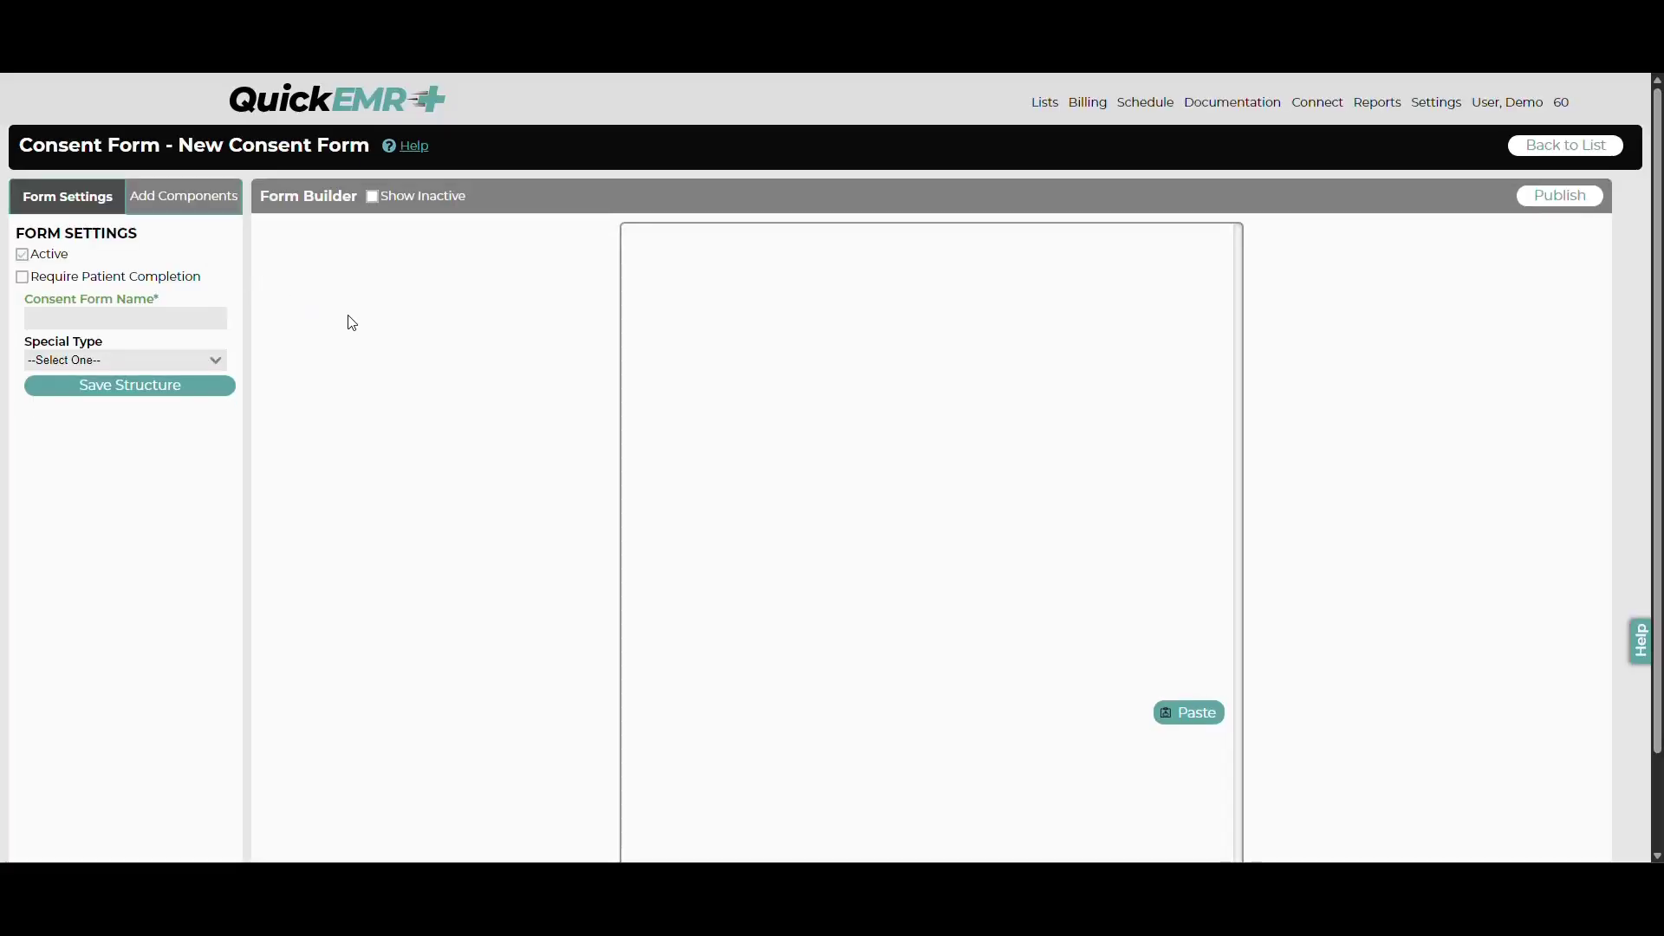
Step: Name the form "New Consent Form", require patient completion, leave the special type unselected, and save the structure
{"action": "left_click", "coordinate": [71, 319]}
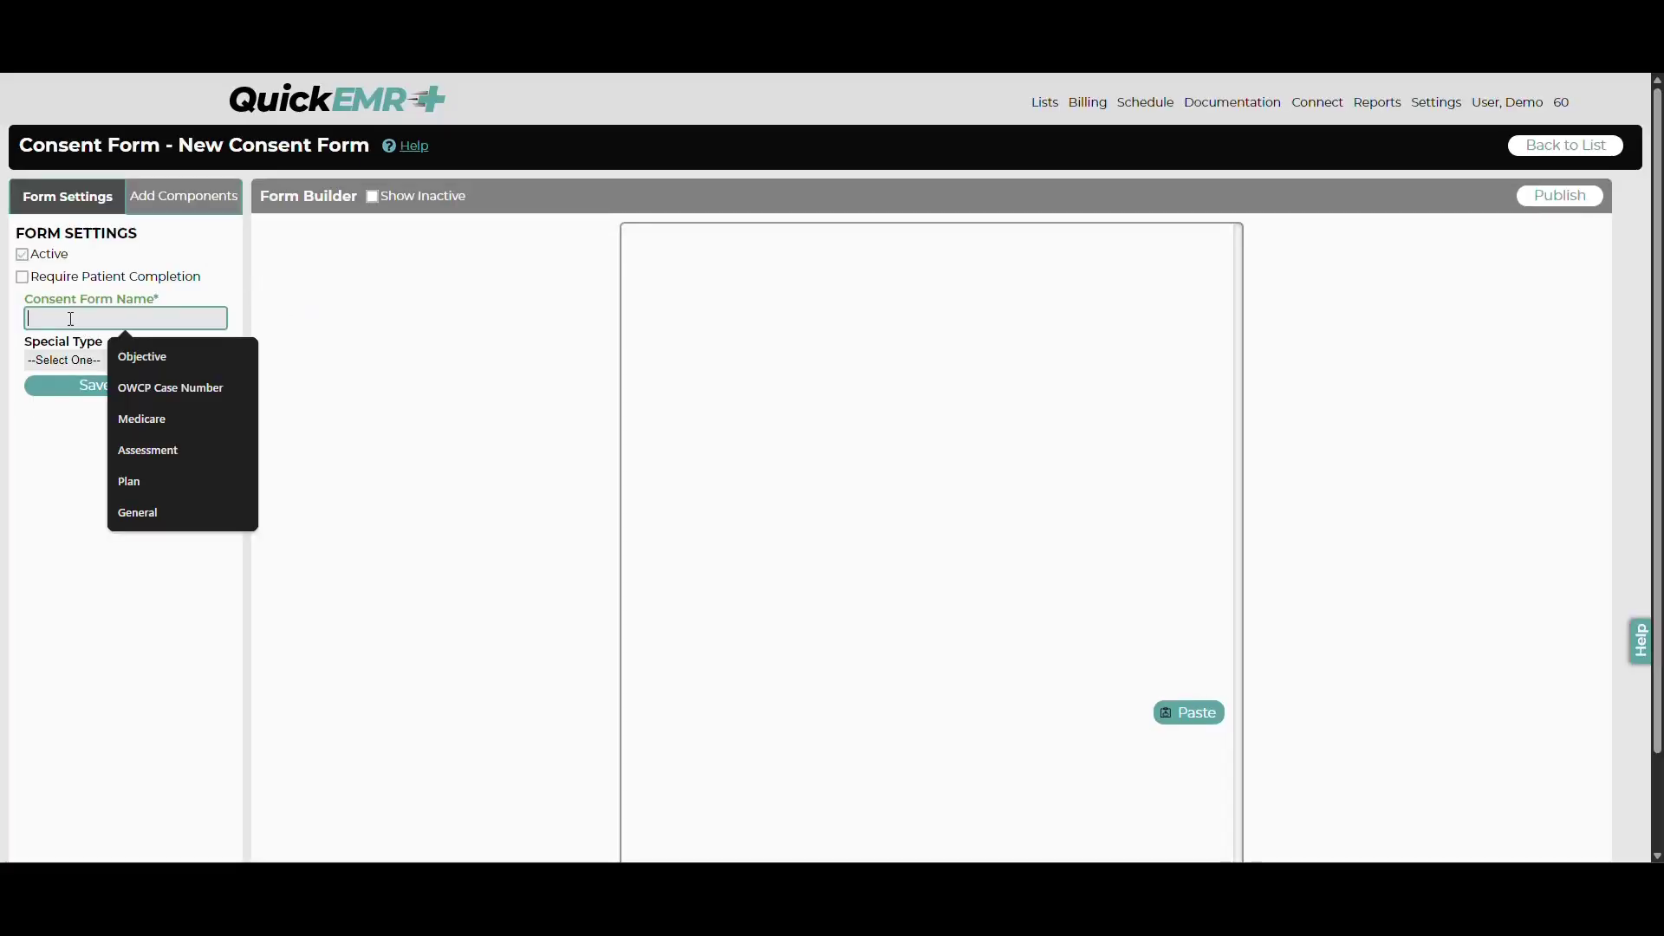
{"action": "type", "text": "New Consent"}
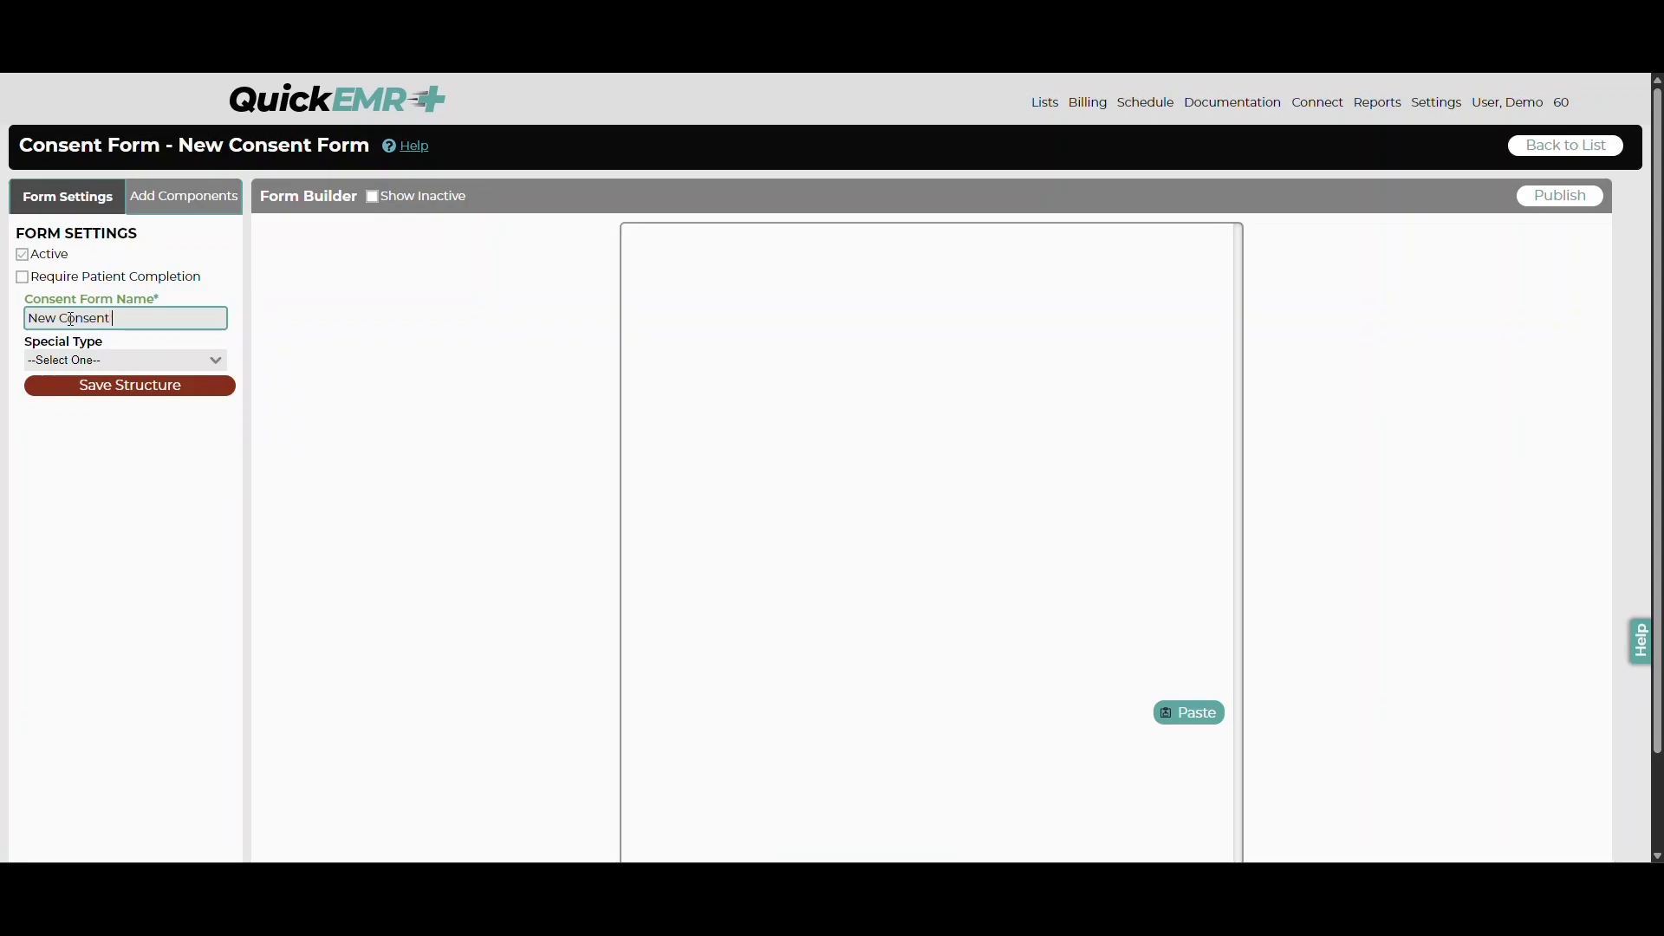
{"action": "type", "text": " Form"}
{"action": "left_click", "coordinate": [26, 282]}
{"action": "left_click", "coordinate": [23, 278]}
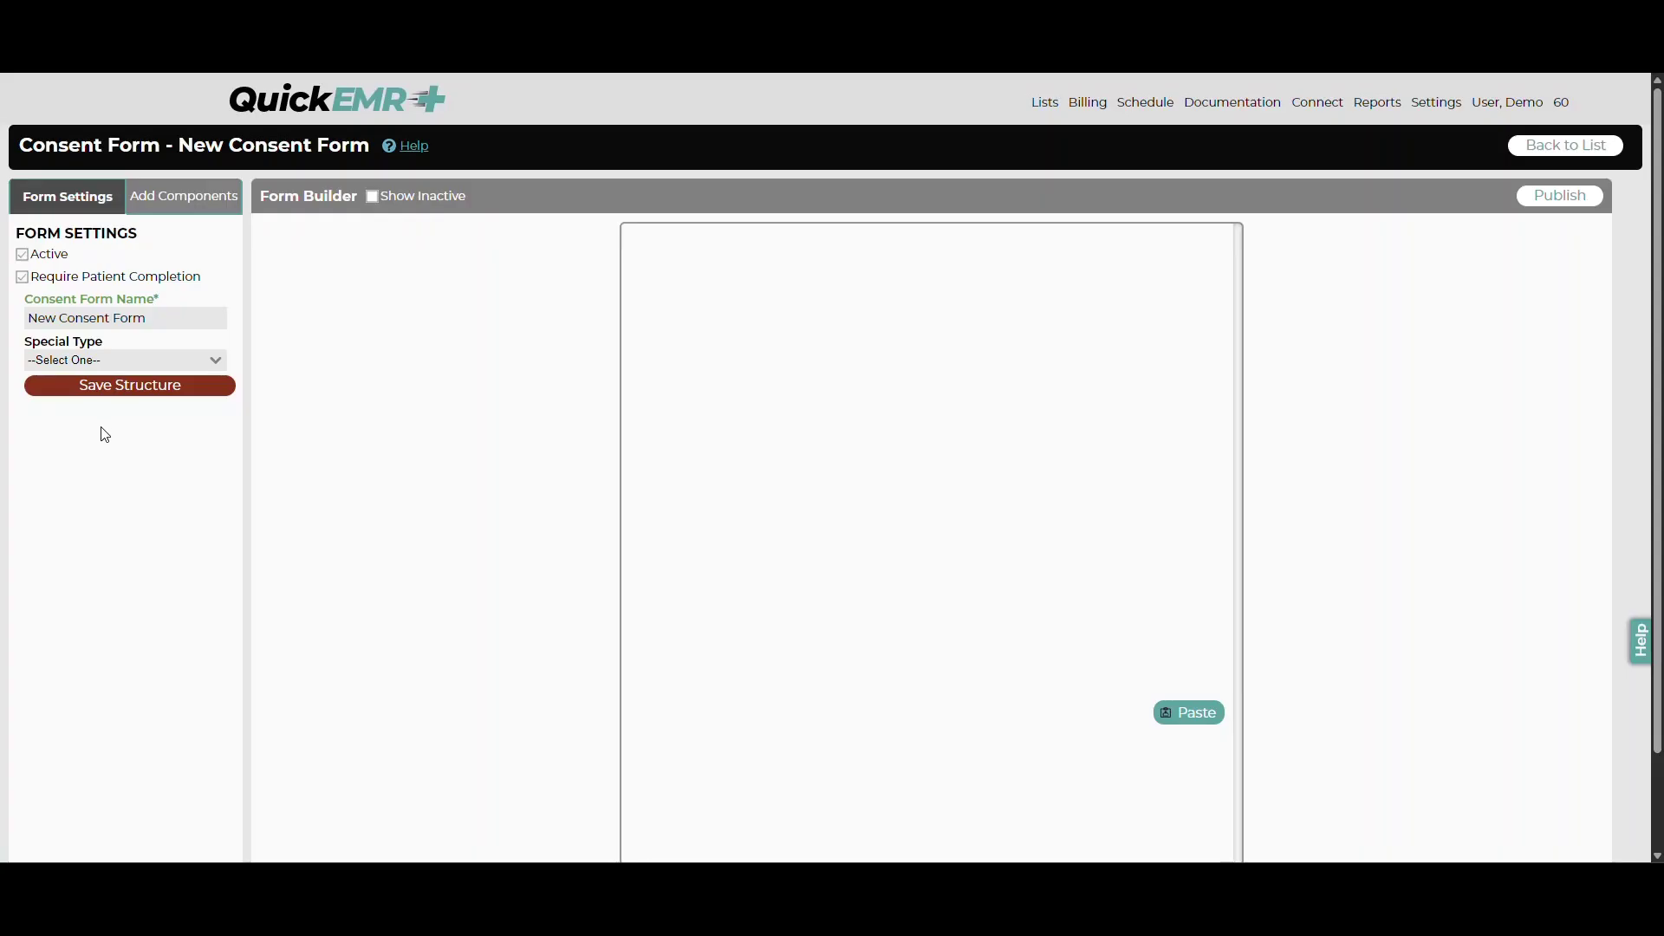
{"action": "left_click", "coordinate": [91, 362]}
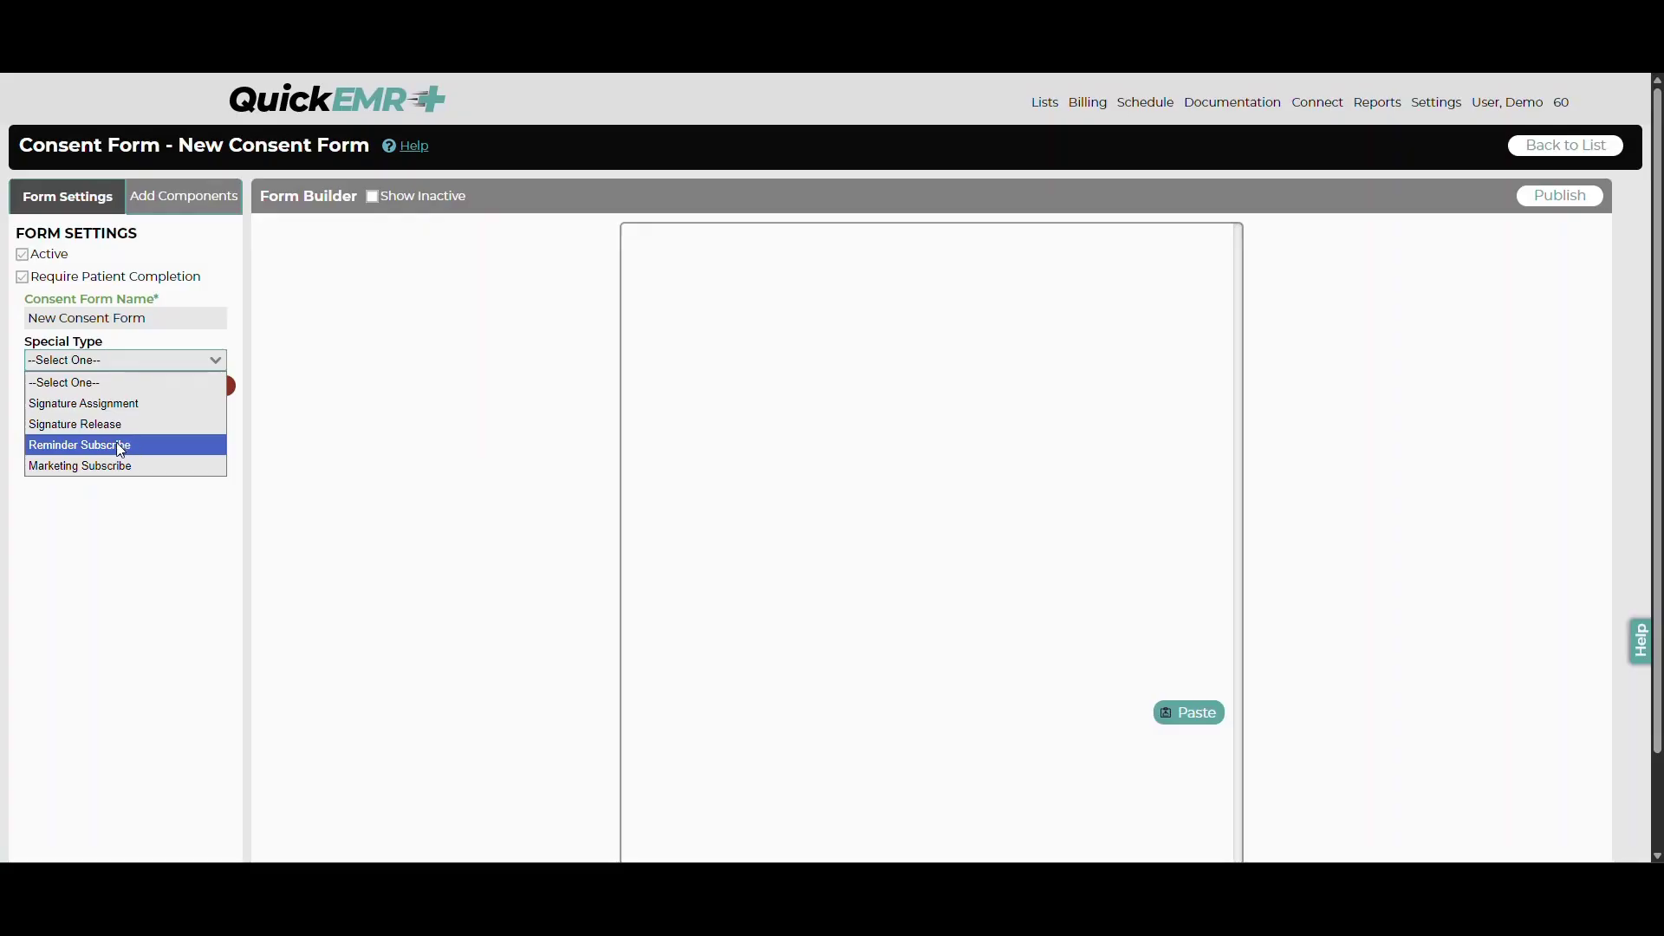
{"action": "left_click", "coordinate": [90, 382]}
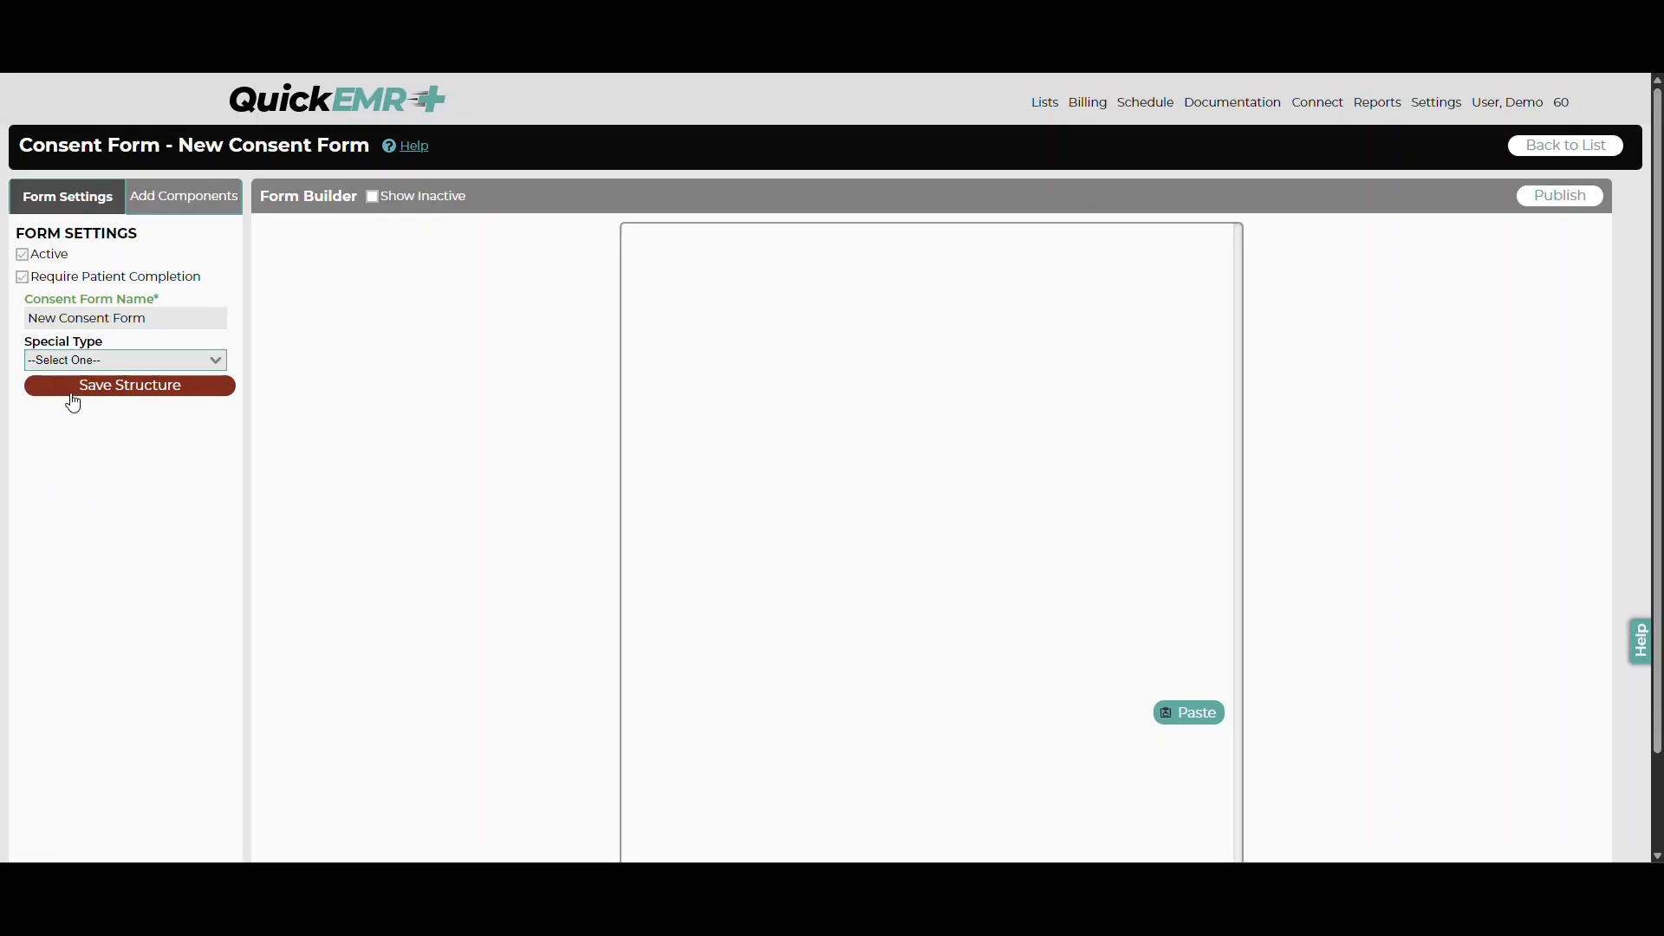
{"action": "left_click", "coordinate": [139, 395]}
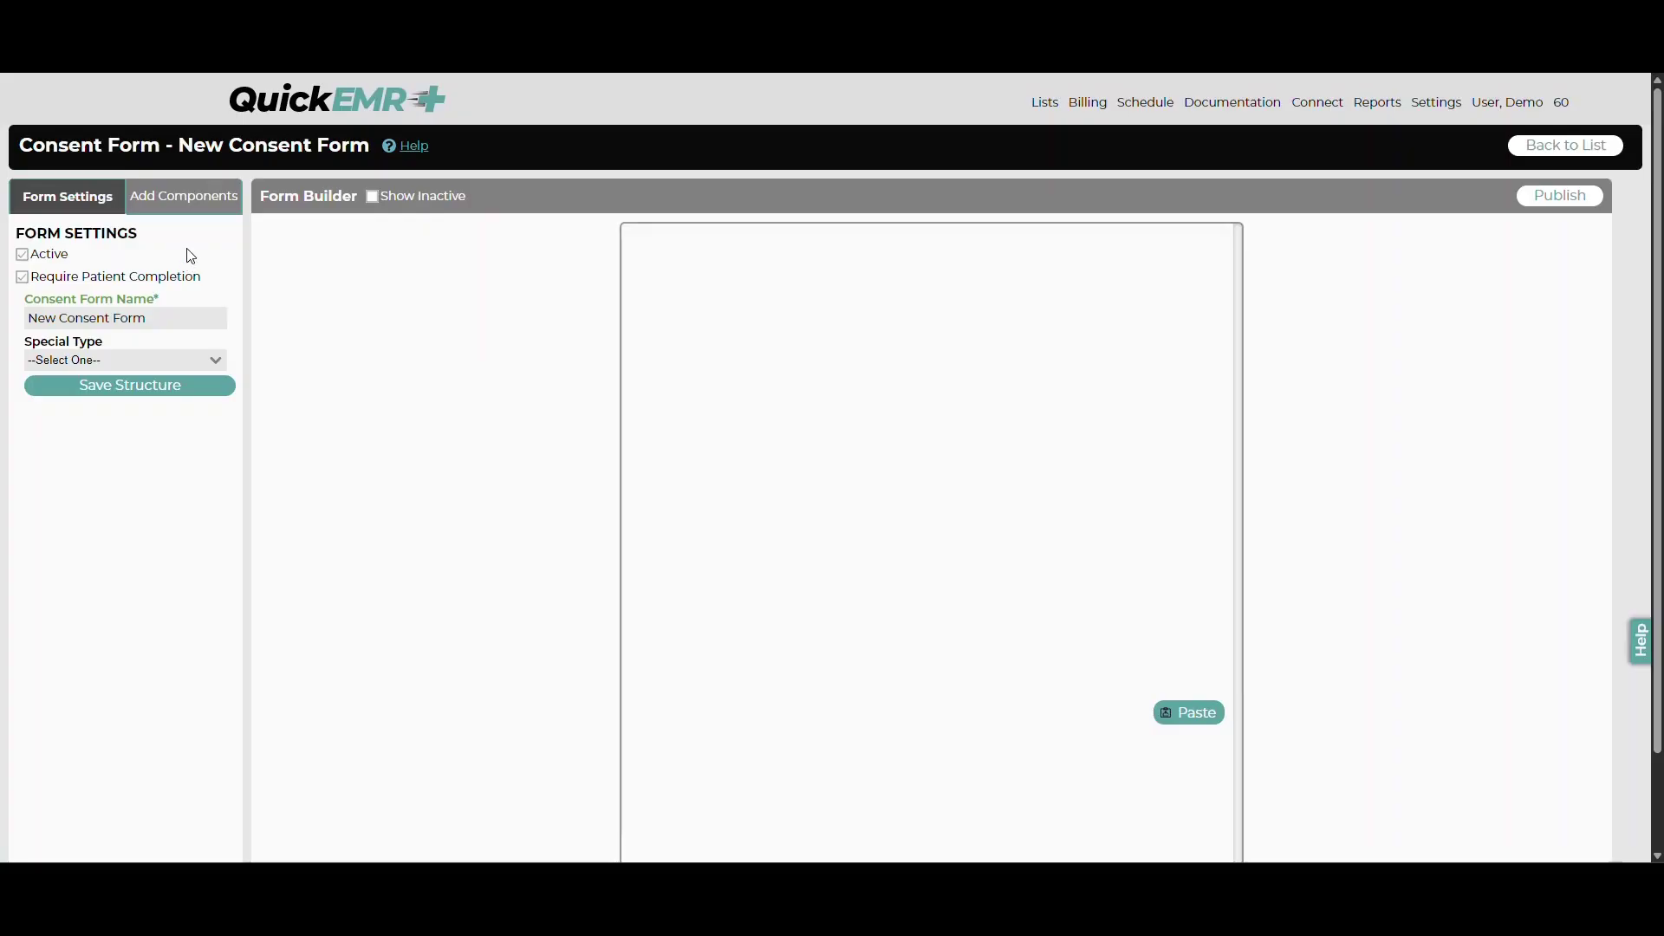
Step: Add a header component named "Header" to the top of the consent form
{"action": "left_click", "coordinate": [174, 206]}
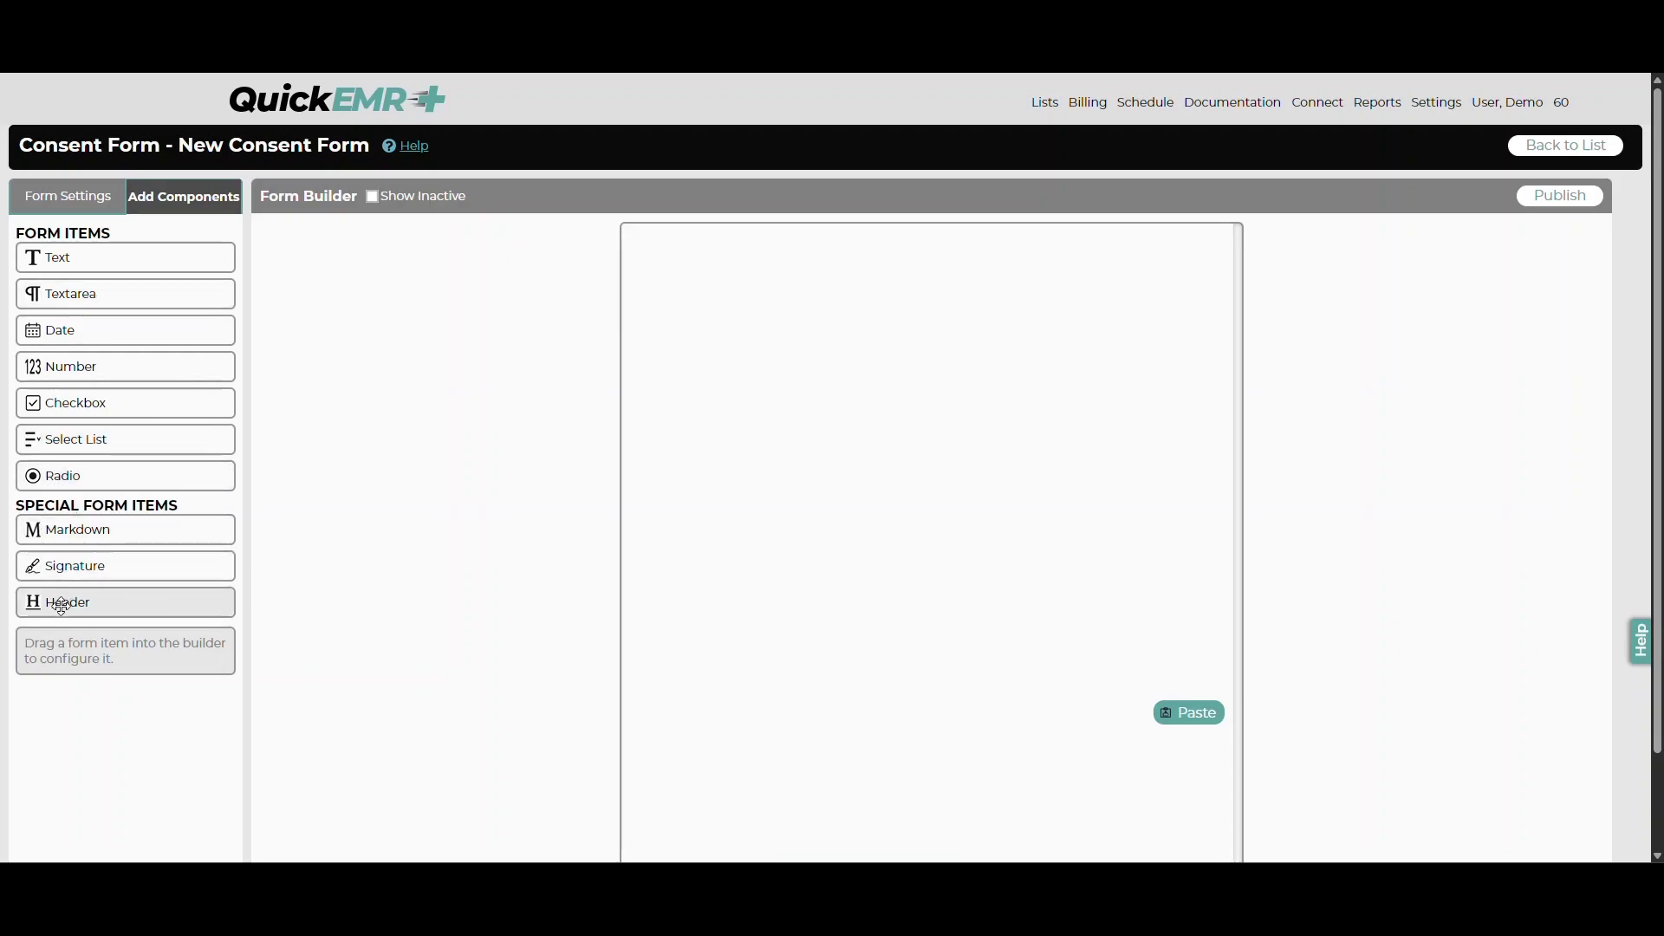
{"action": "left_click_drag", "start_coordinate": [88, 608], "coordinate": [788, 265]}
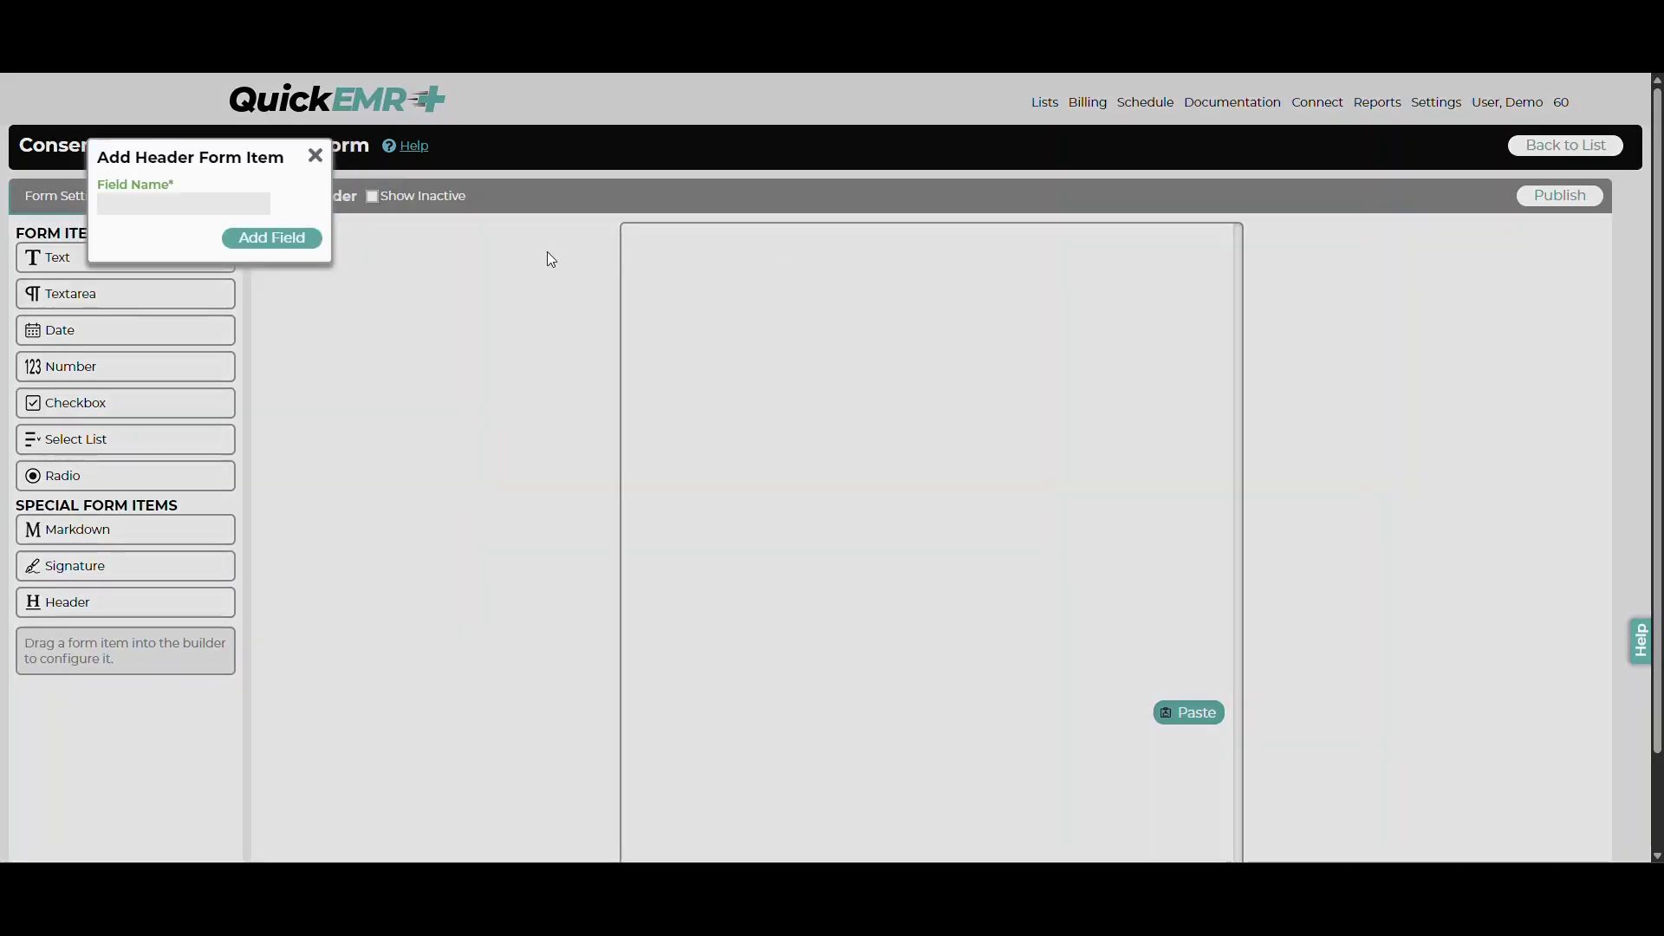
{"action": "left_click", "coordinate": [199, 205]}
{"action": "type", "text": "Header"}
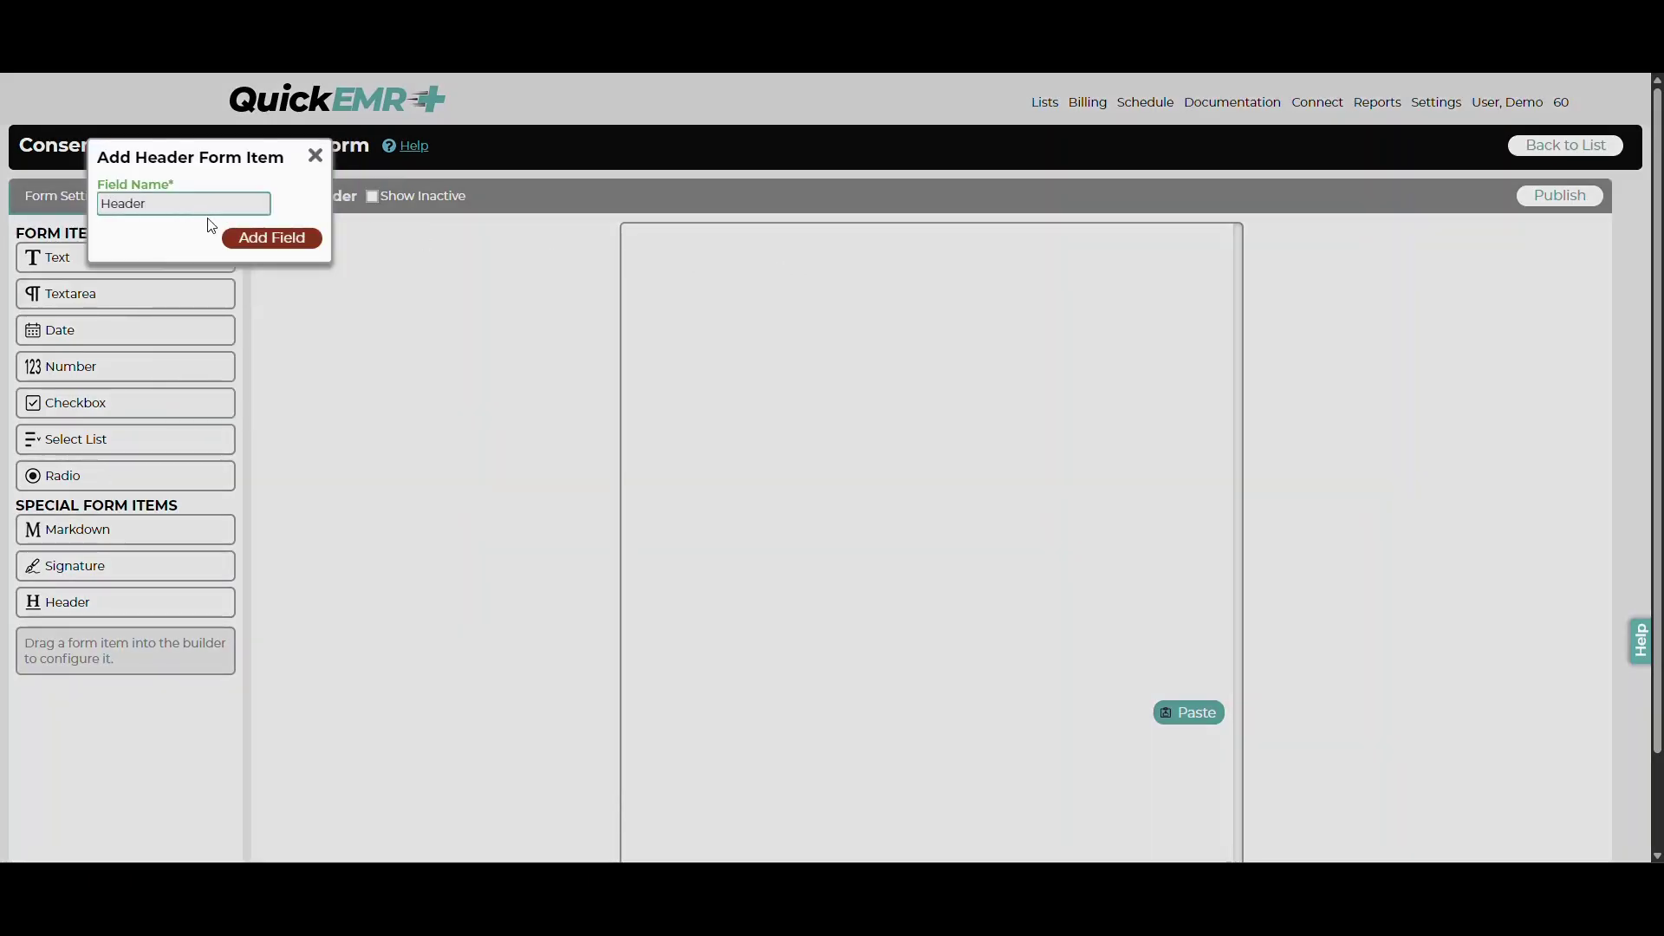
{"action": "left_click", "coordinate": [252, 239]}
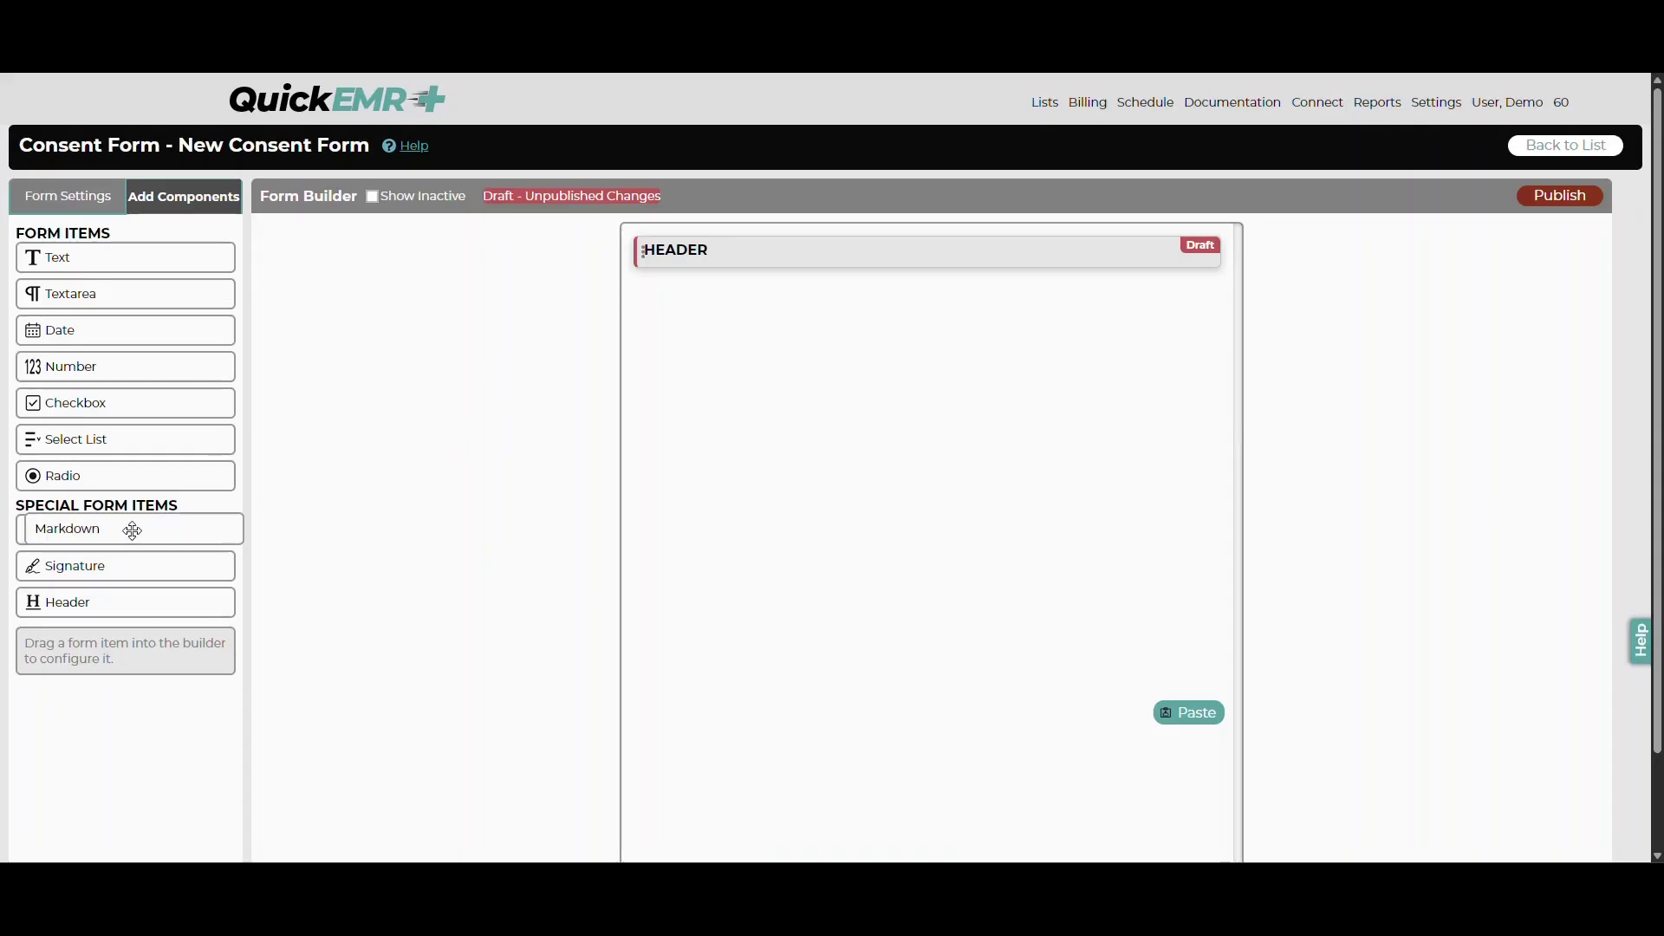
Step: Add a markdown component below the header with the description "This is the consent form"
{"action": "left_click_drag", "start_coordinate": [130, 532], "coordinate": [761, 312]}
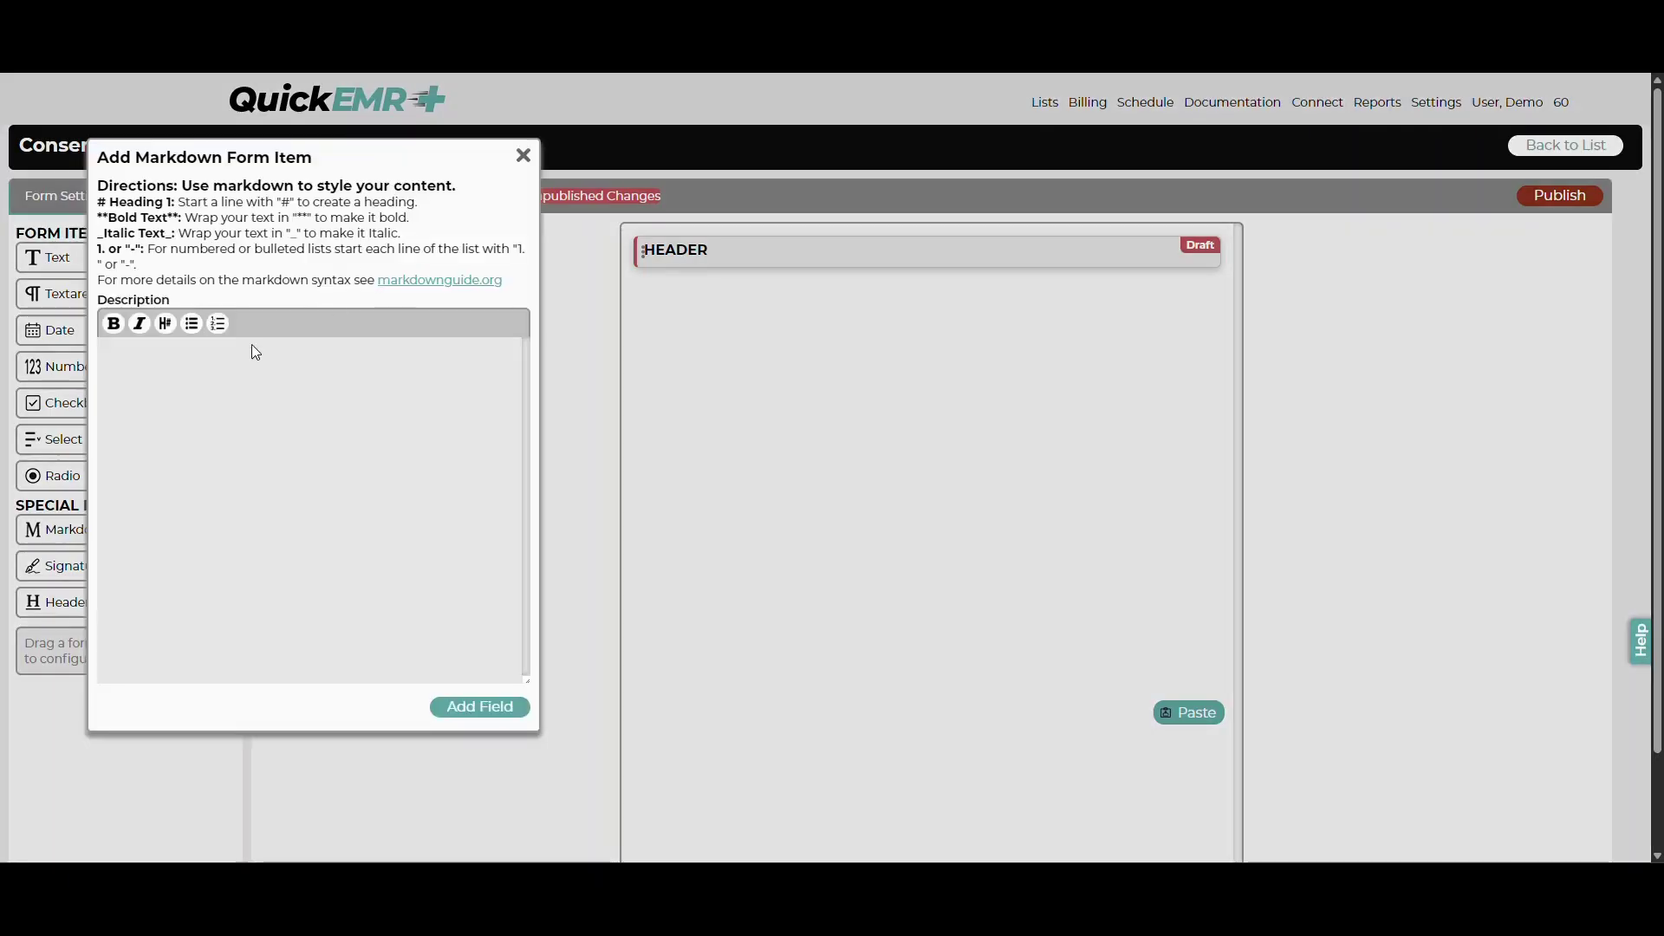
{"action": "left_click", "coordinate": [203, 415]}
{"action": "type", "text": "This is th"}
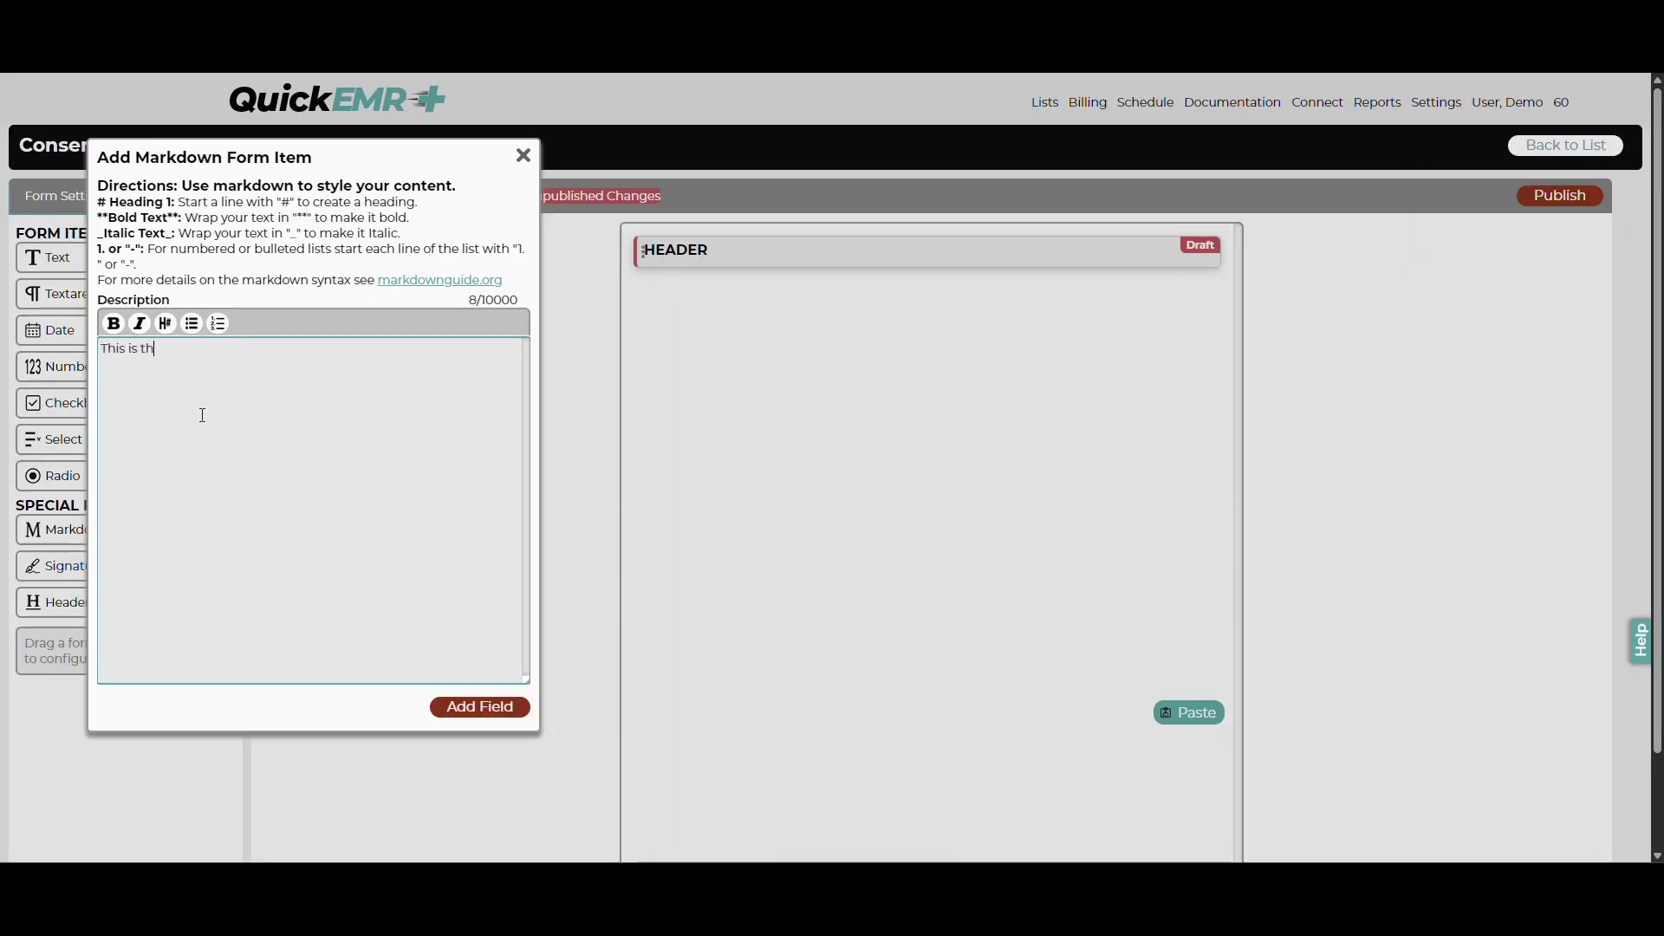
{"action": "type", "text": "e consent form"}
{"action": "left_click", "coordinate": [498, 706]}
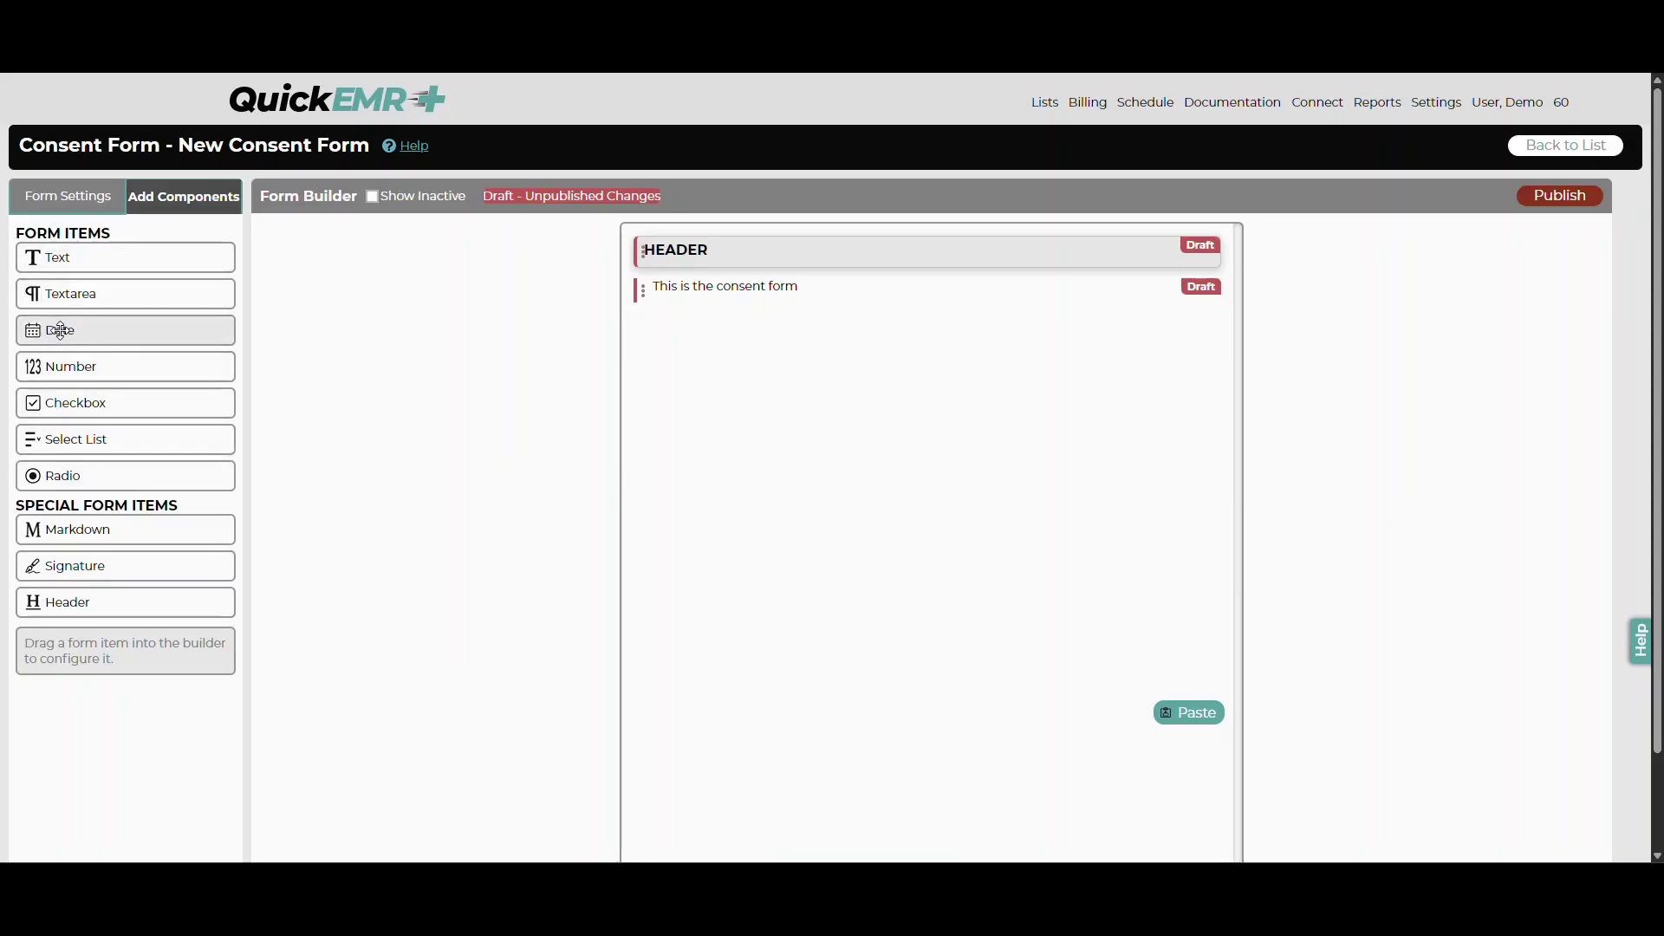
Step: Add a date field named "DOB" below the markdown text
{"action": "left_click_drag", "start_coordinate": [83, 330], "coordinate": [732, 320]}
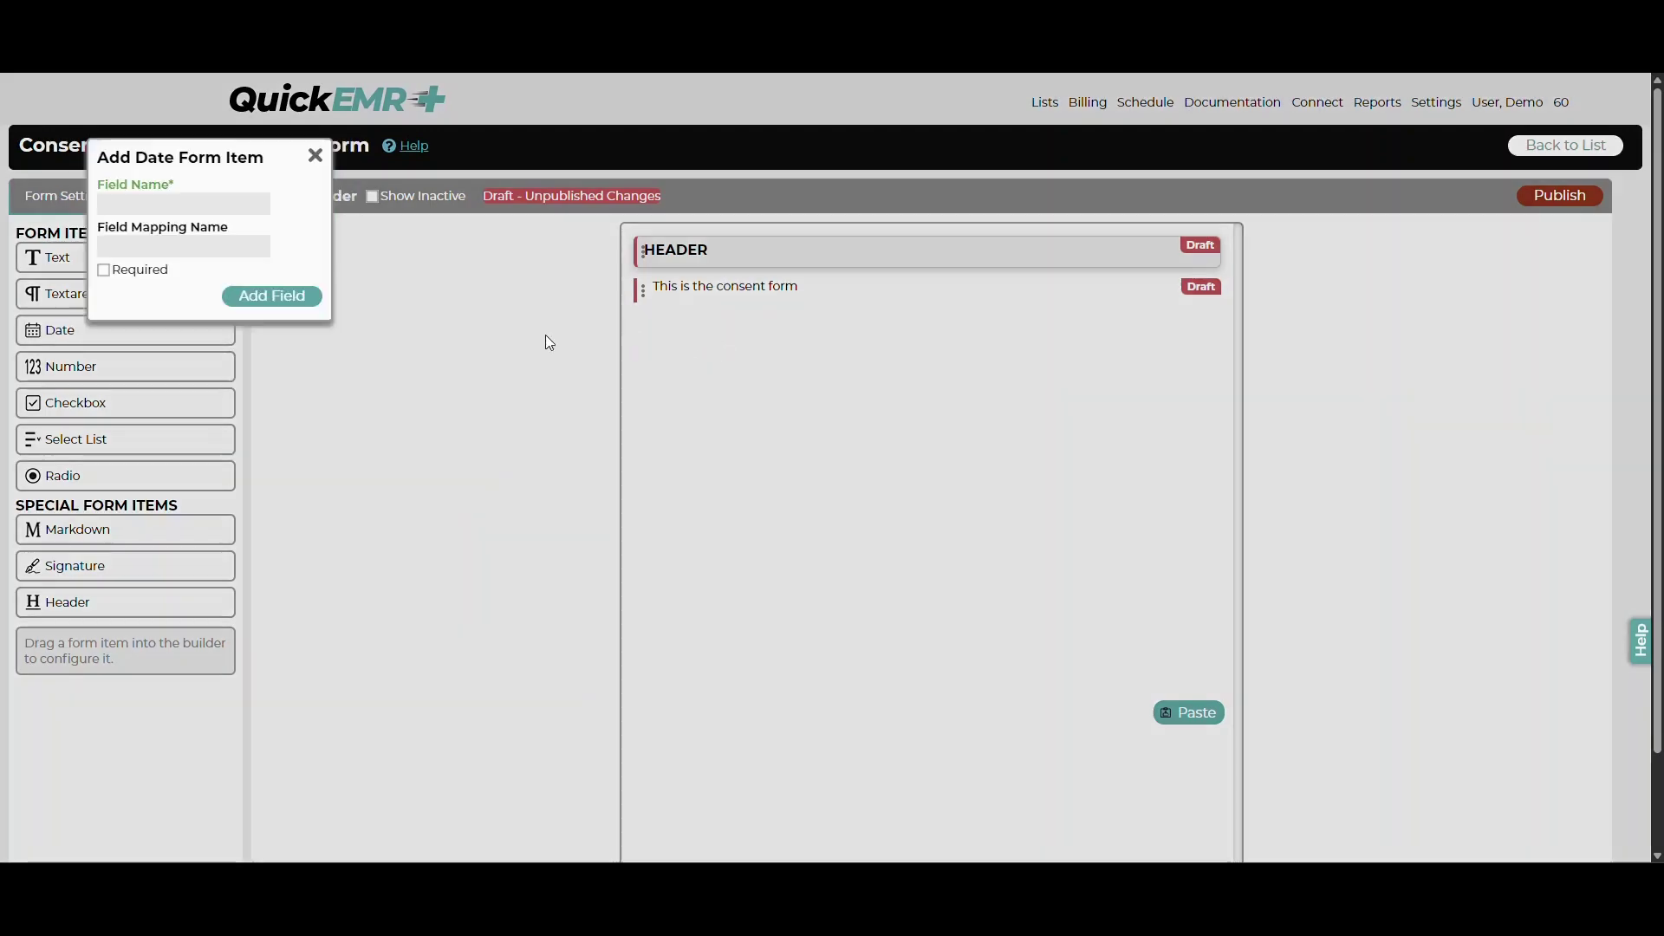
{"action": "left_click", "coordinate": [144, 206]}
{"action": "type", "text": "DOB"}
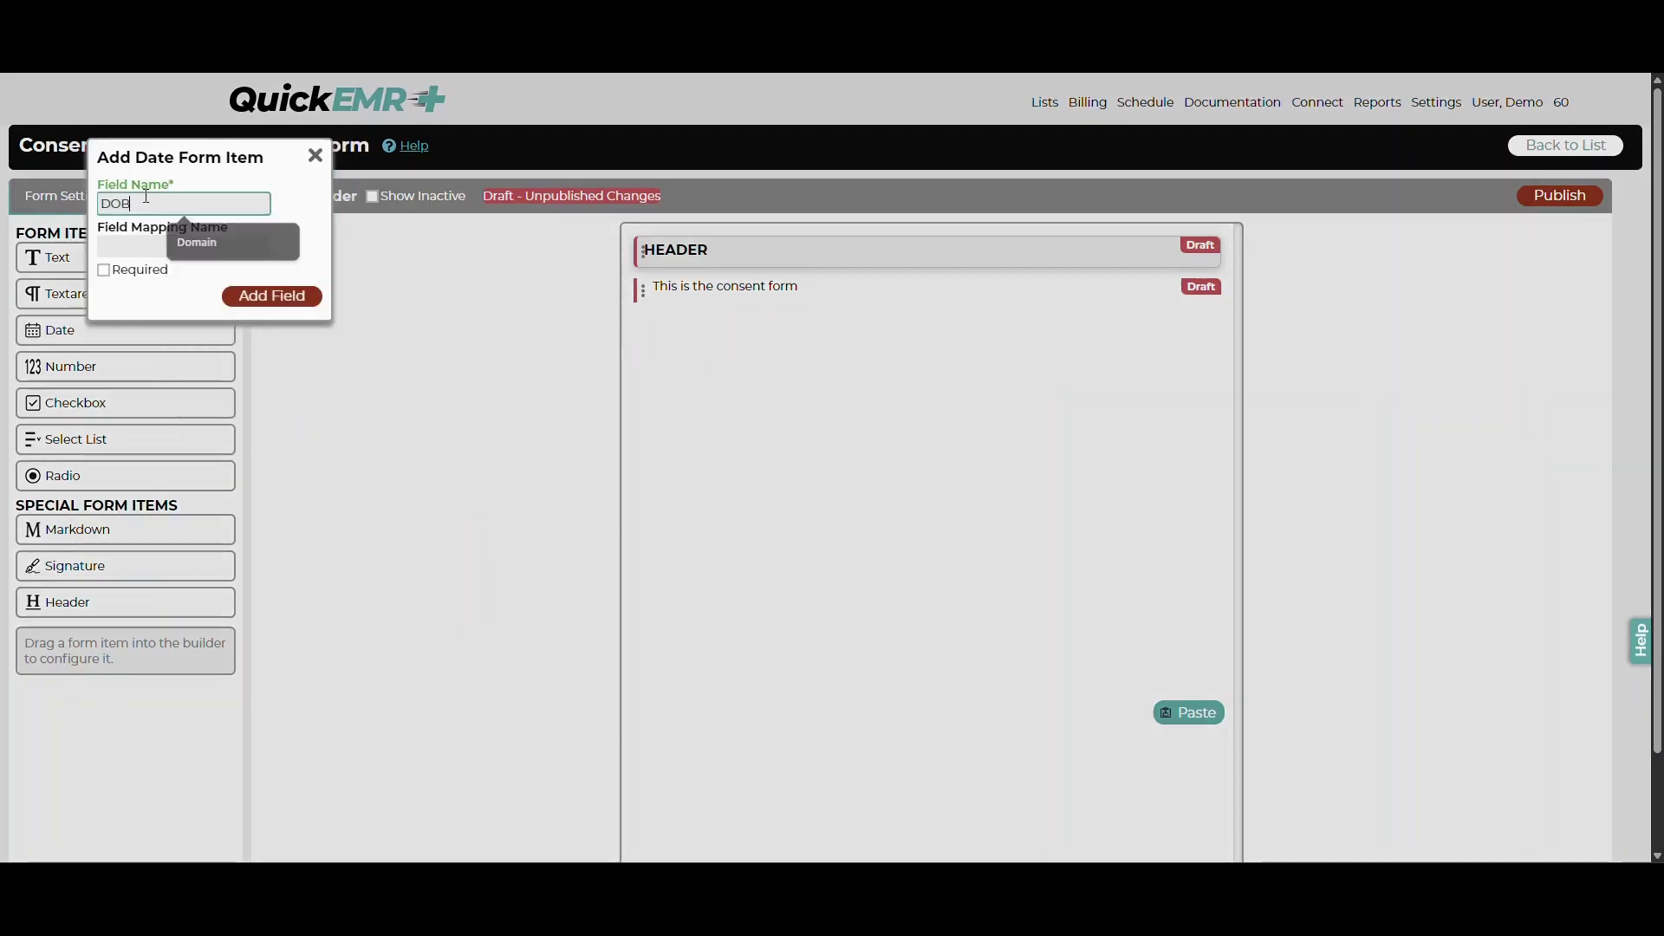
{"action": "left_click", "coordinate": [272, 296]}
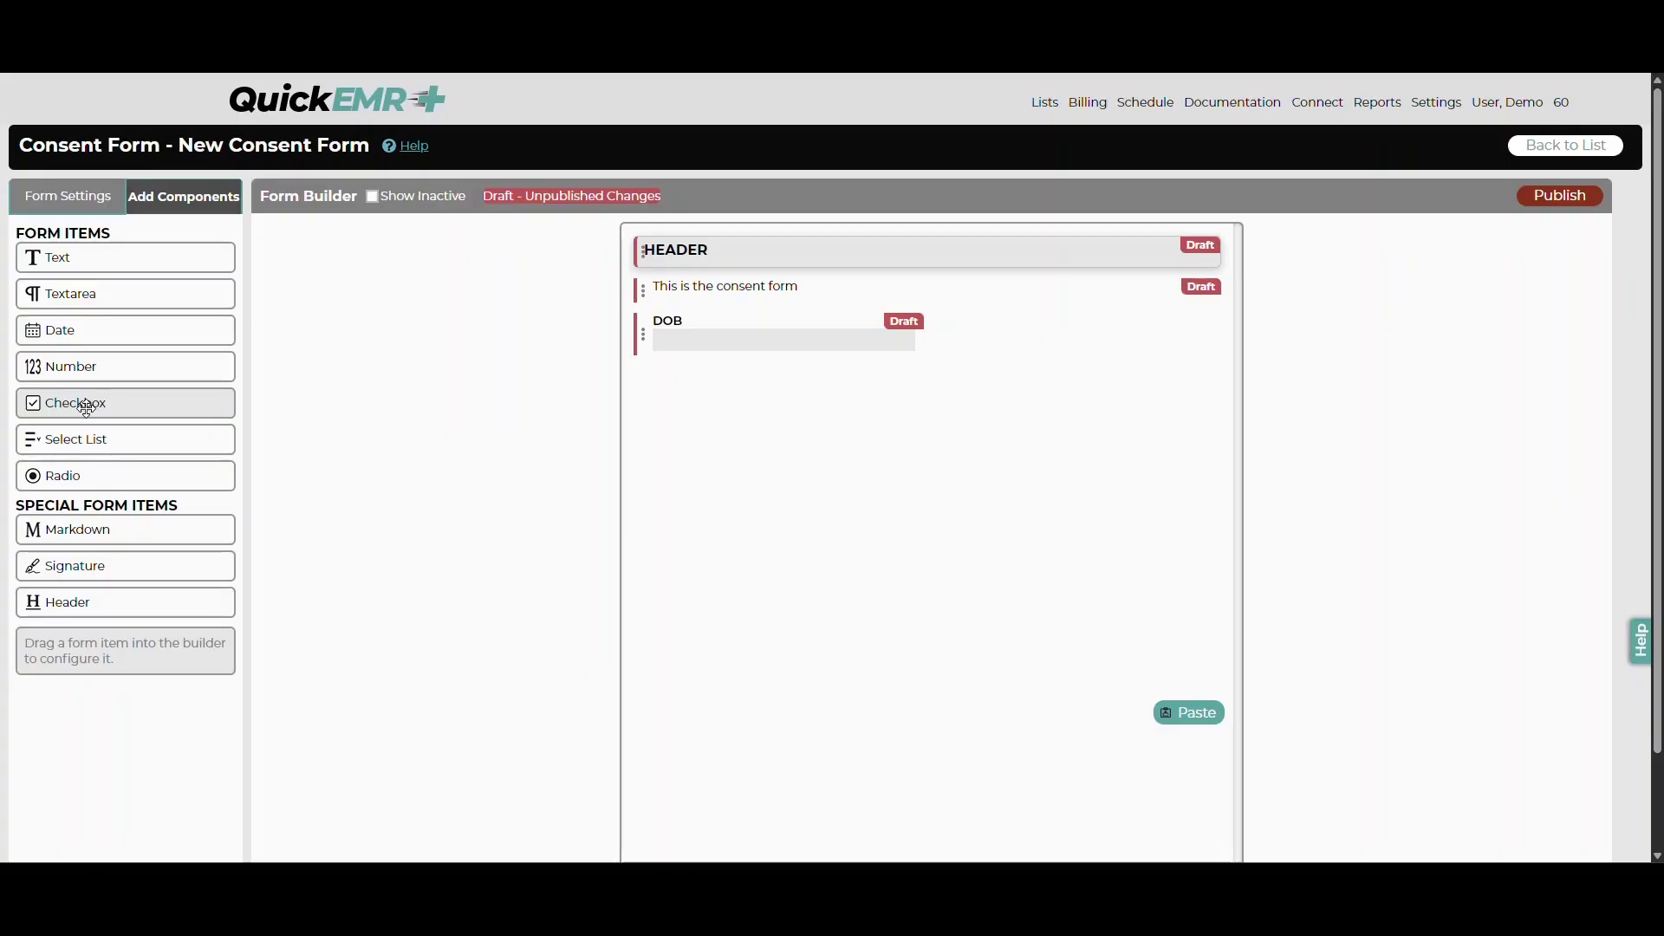
Step: Add a signature component named "Signature" below the DOB field and publish the consent form
{"action": "mouse_move", "coordinate": [89, 565]}
{"action": "left_mouse_down"}
{"action": "mouse_move", "coordinate": [730, 449]}
{"action": "mouse_move", "coordinate": [773, 393]}
{"action": "left_mouse_up"}
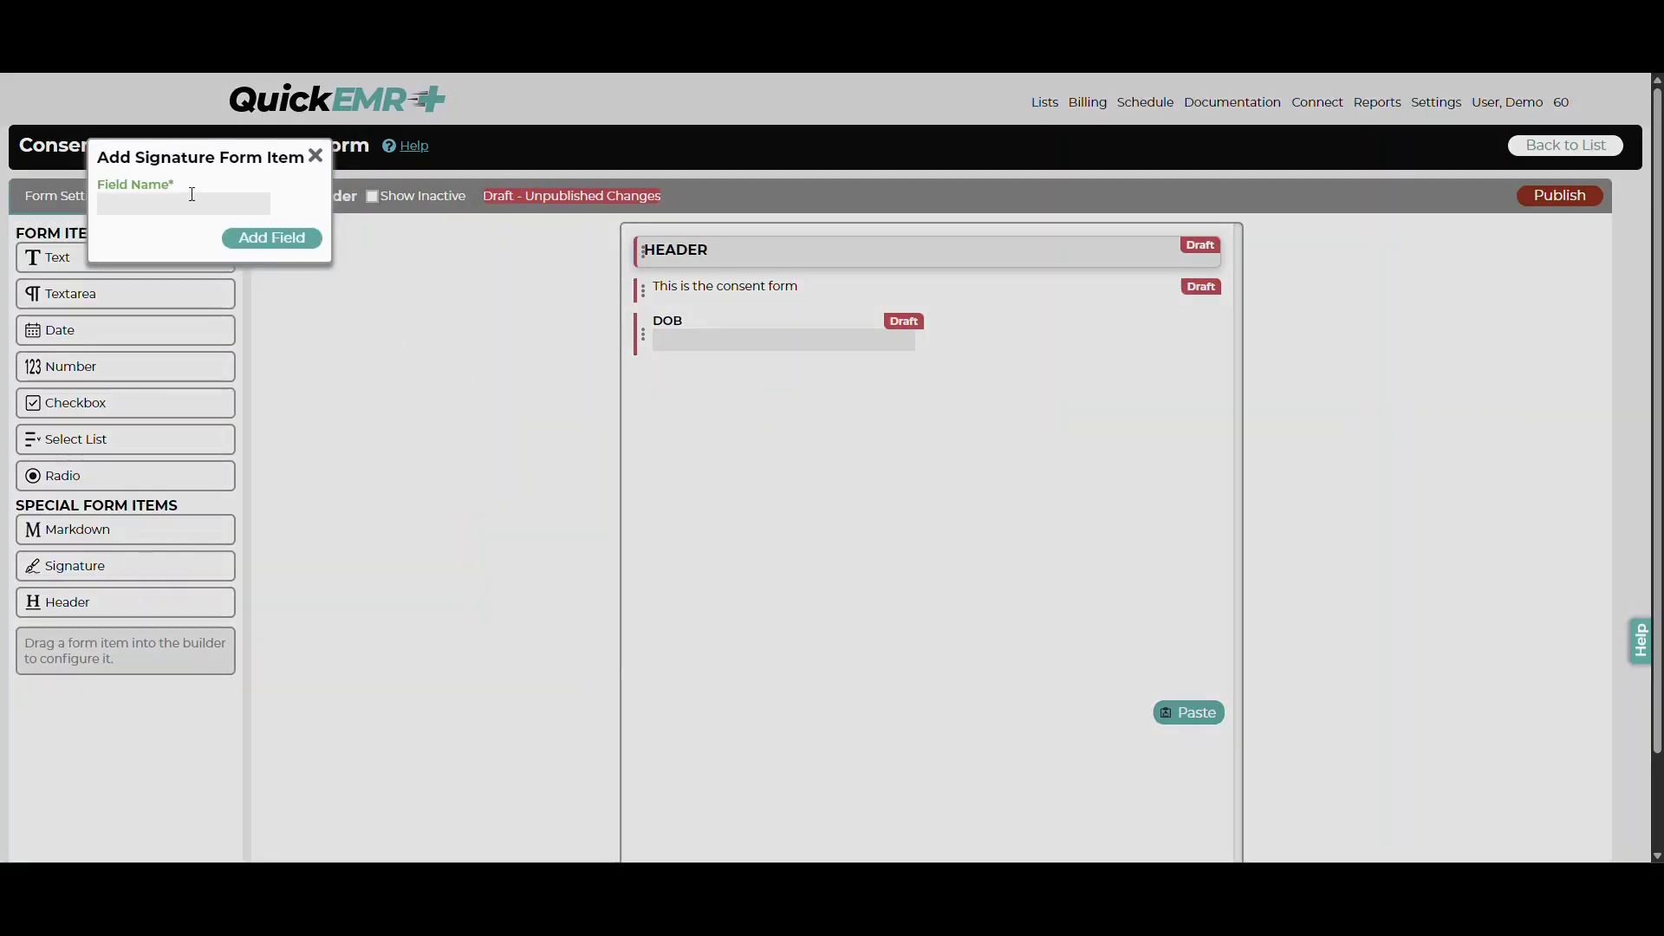
{"action": "left_click", "coordinate": [175, 209]}
{"action": "type", "text": "Signature"}
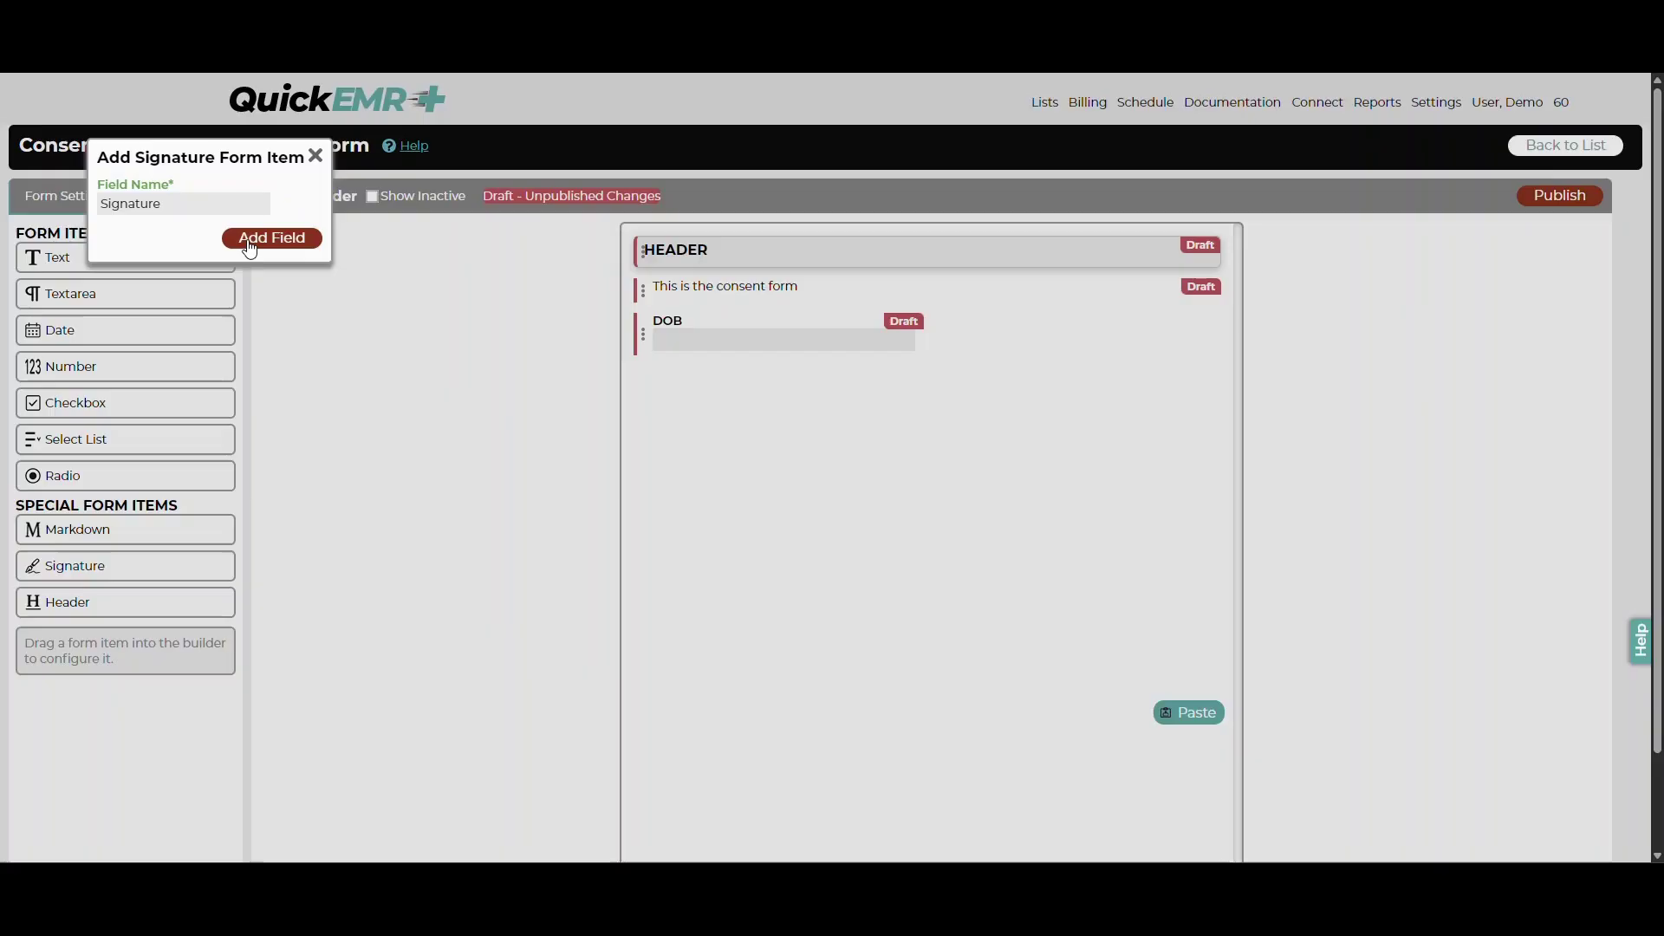
{"action": "left_click", "coordinate": [249, 238]}
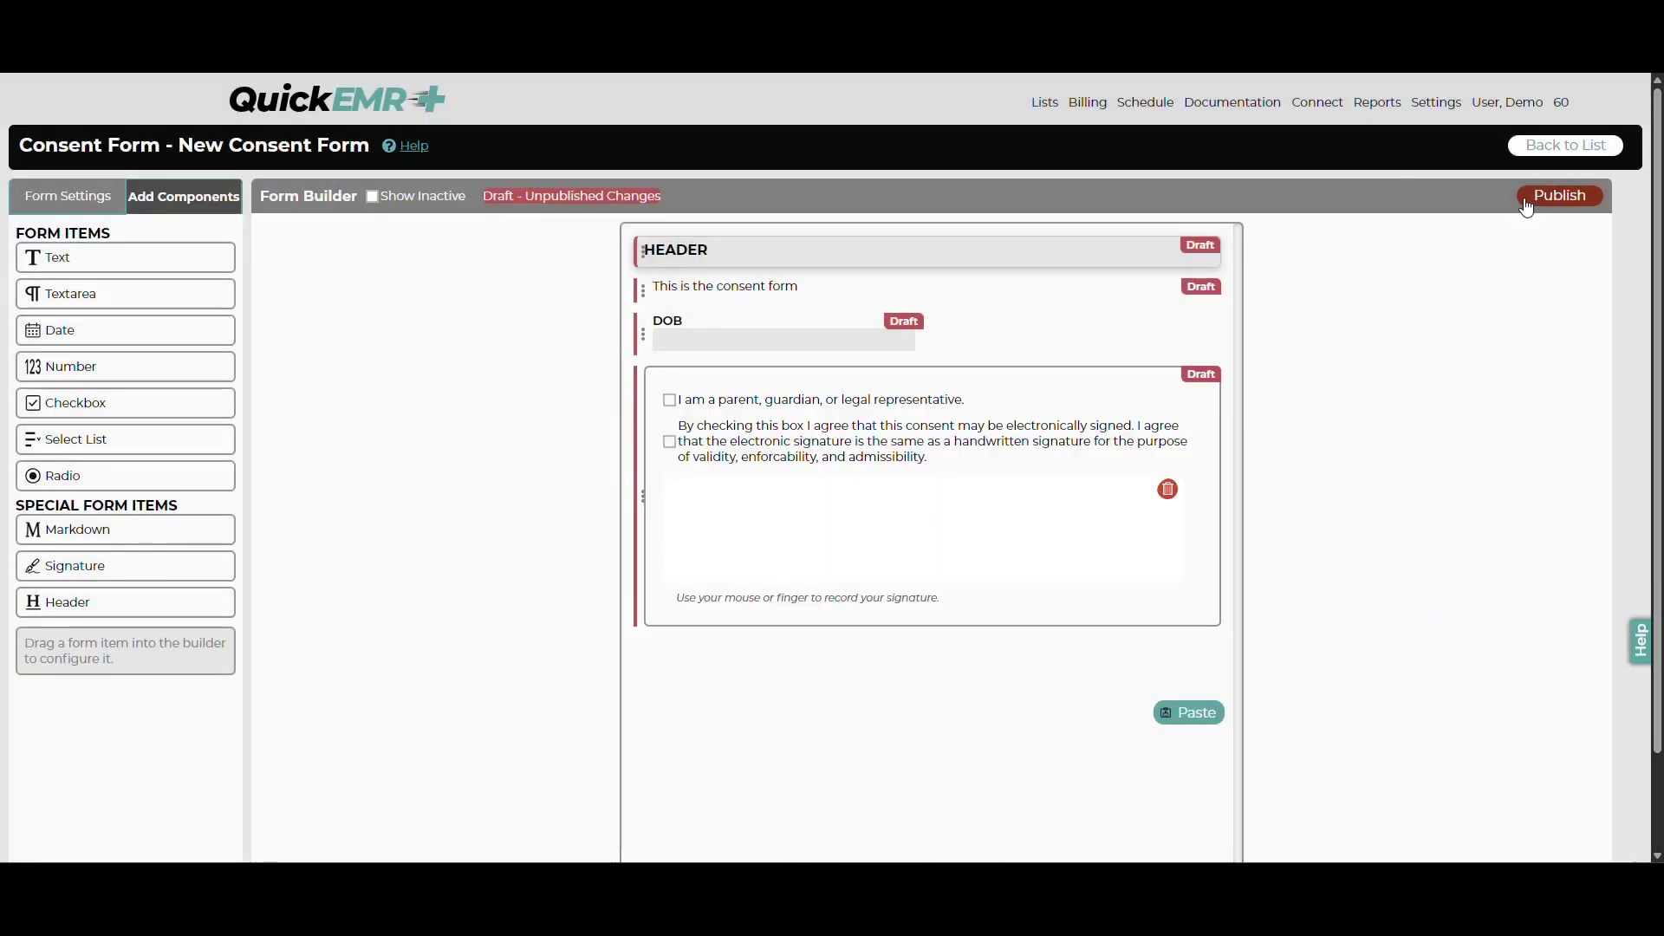
{"action": "left_click", "coordinate": [1561, 197]}
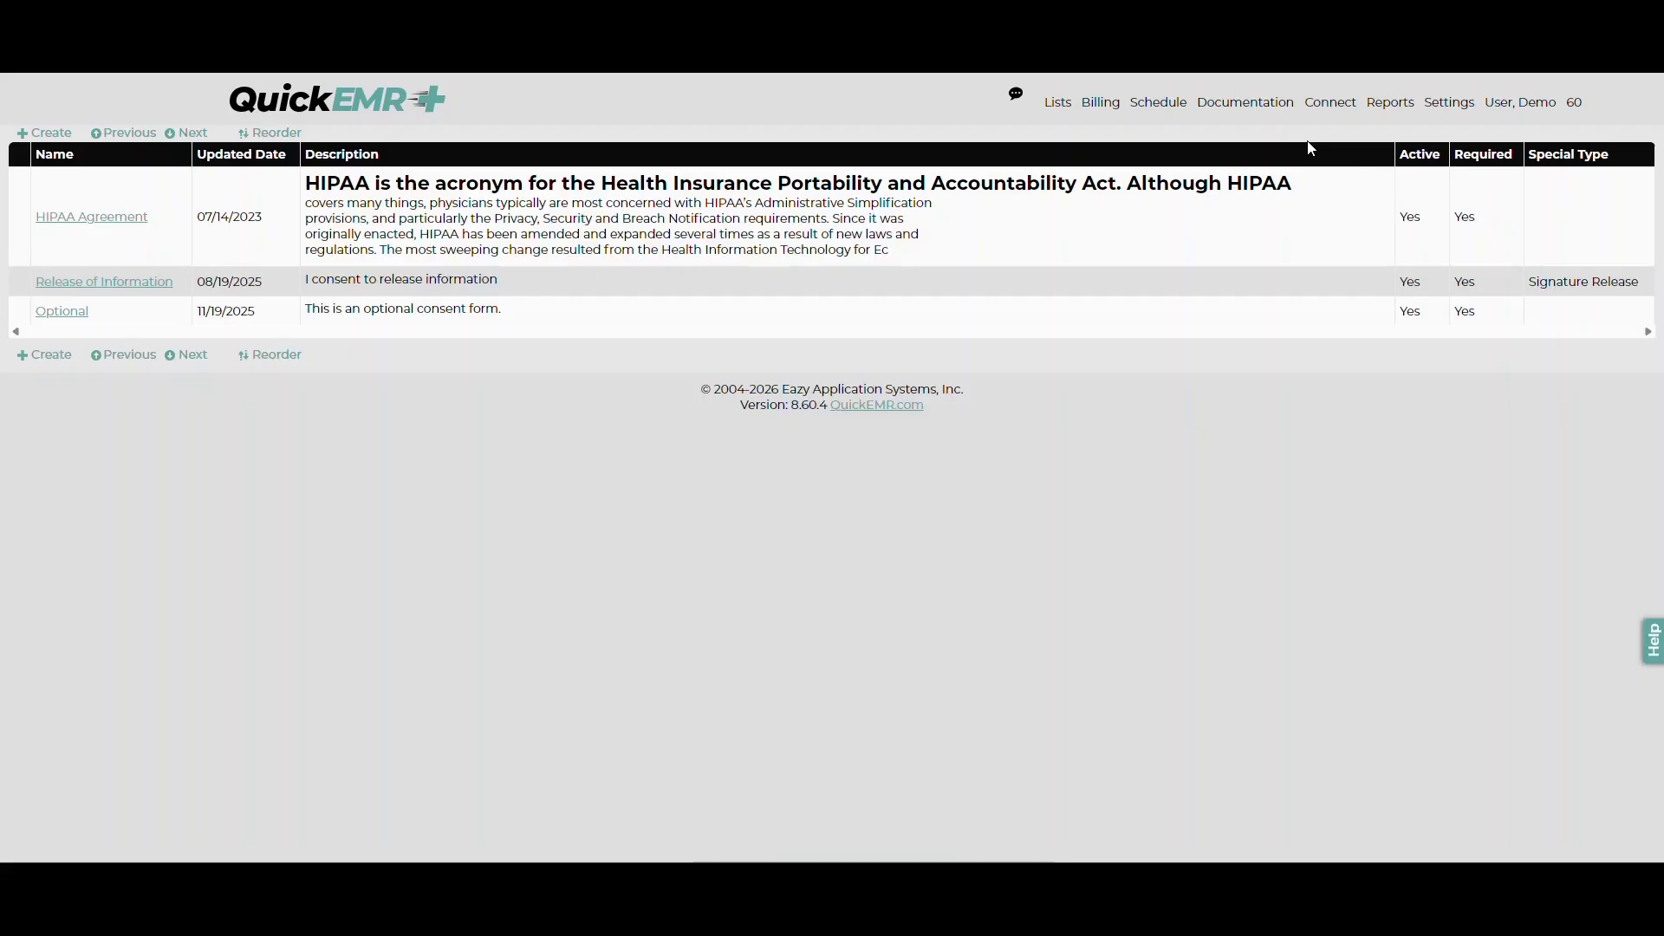
Step: Open the patient portal settings
{"action": "mouse_move", "coordinate": [1335, 113]}
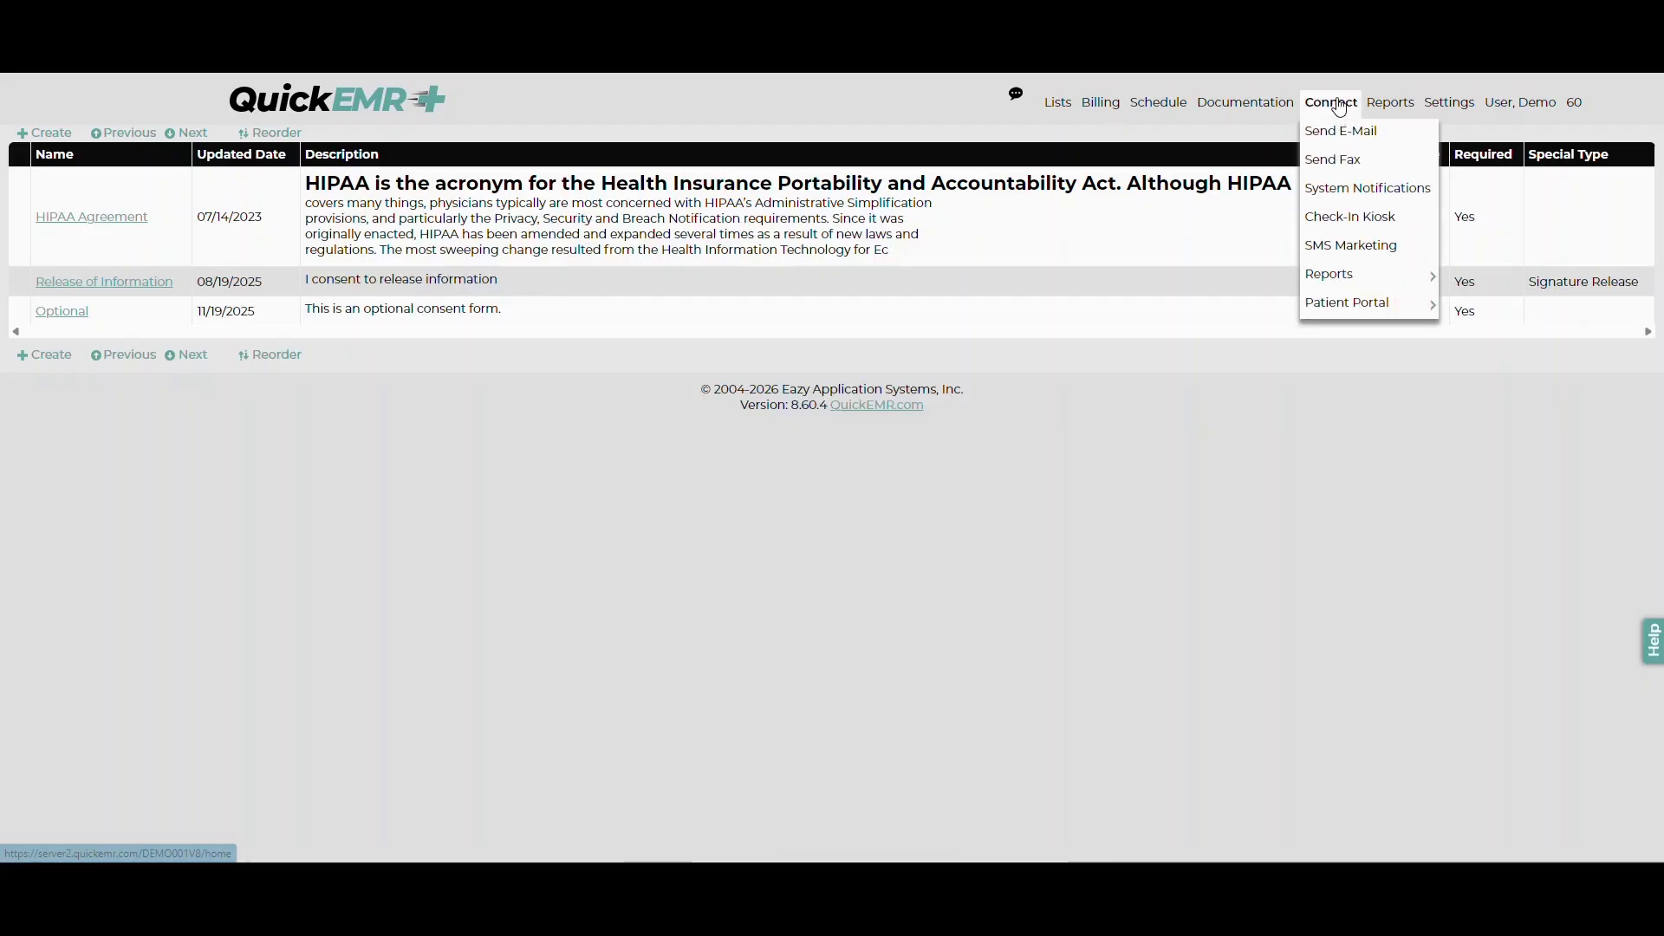
{"action": "mouse_move", "coordinate": [1349, 305]}
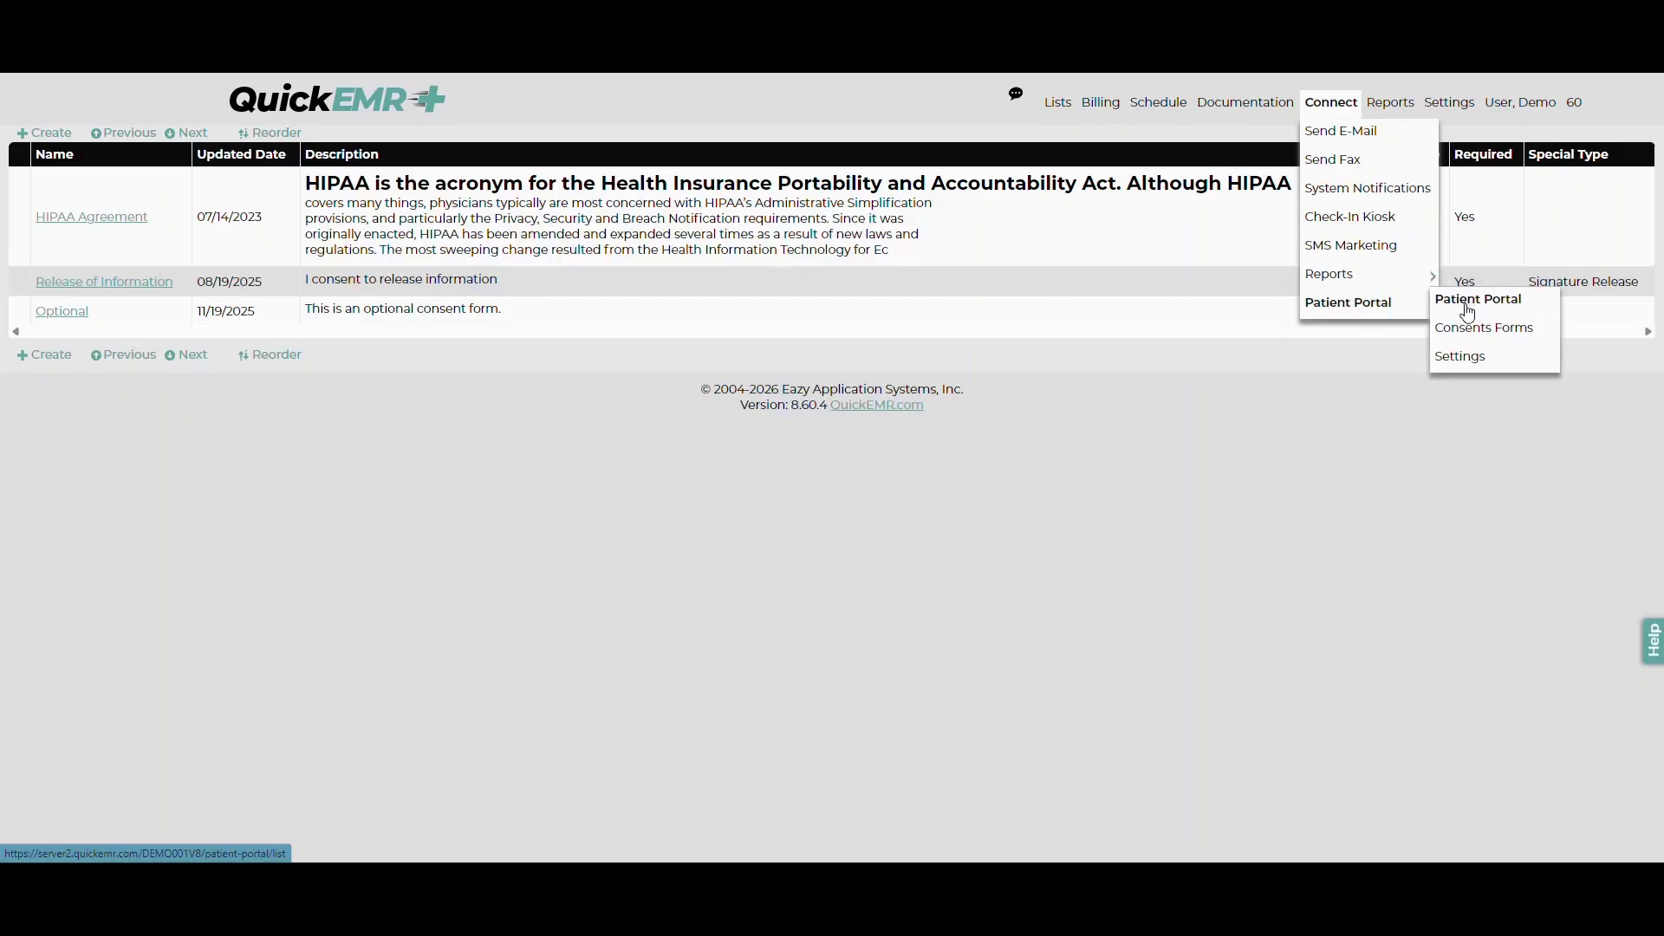
{"action": "left_click", "coordinate": [1471, 364]}
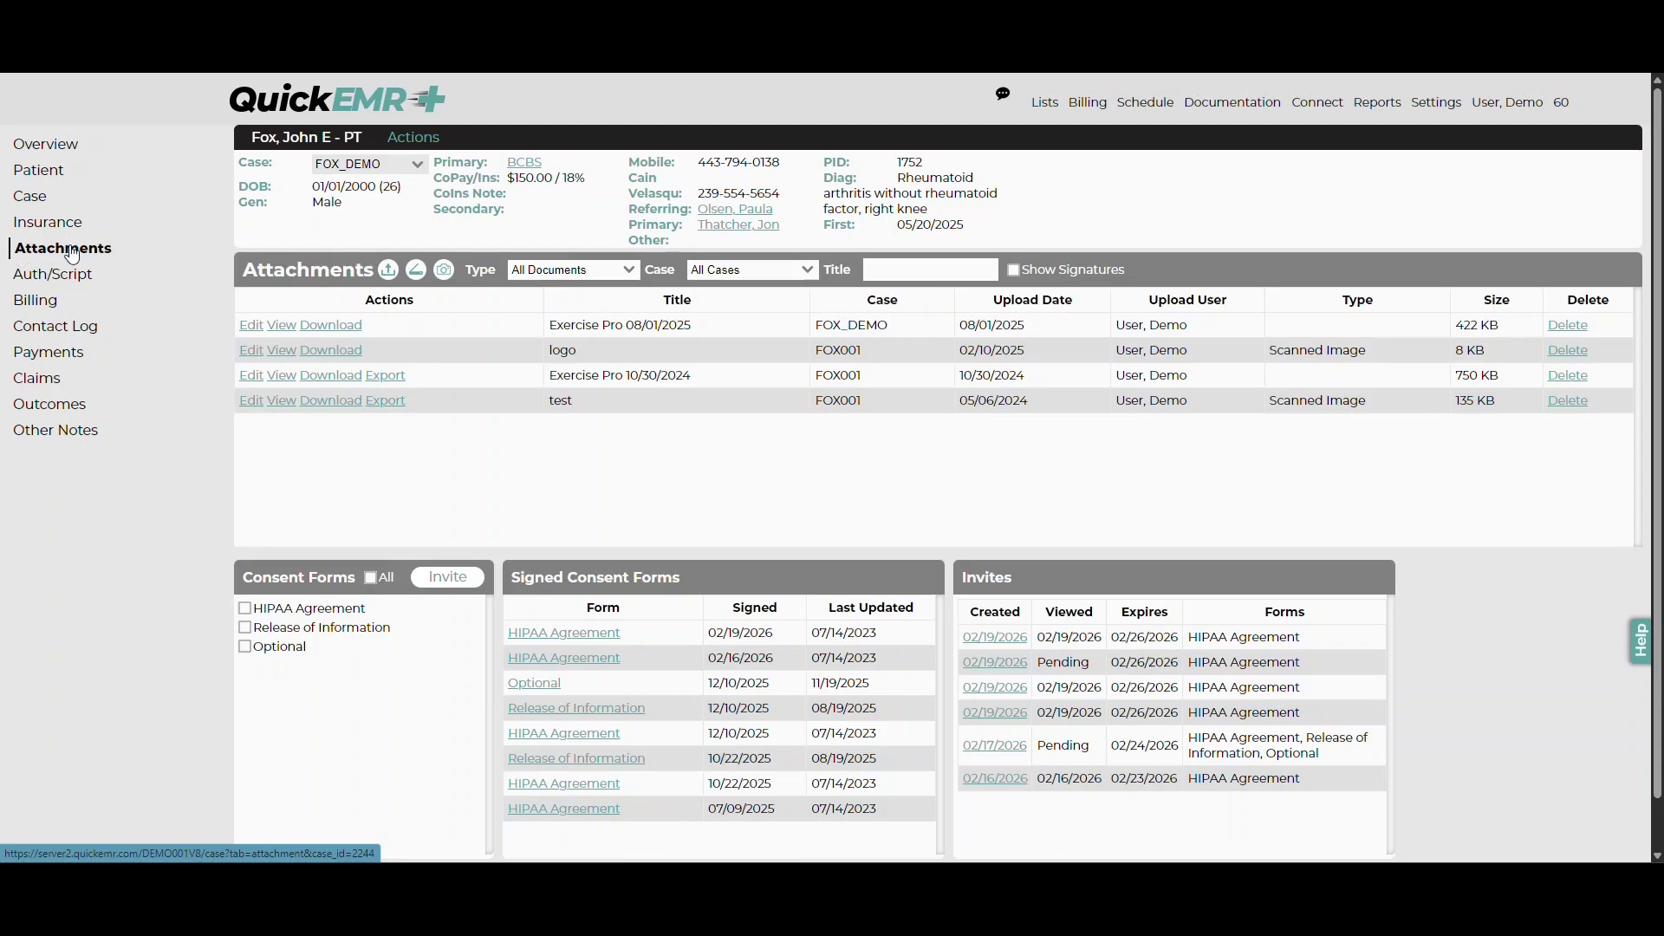
Step: Generate an invitation for the HIPAA Agreement, Release of Information and Optional consent forms from the patient's attachments, and close the invitation
{"action": "scroll", "coordinate": [192, 358], "scroll_direction": "down", "scroll_amount": 2}
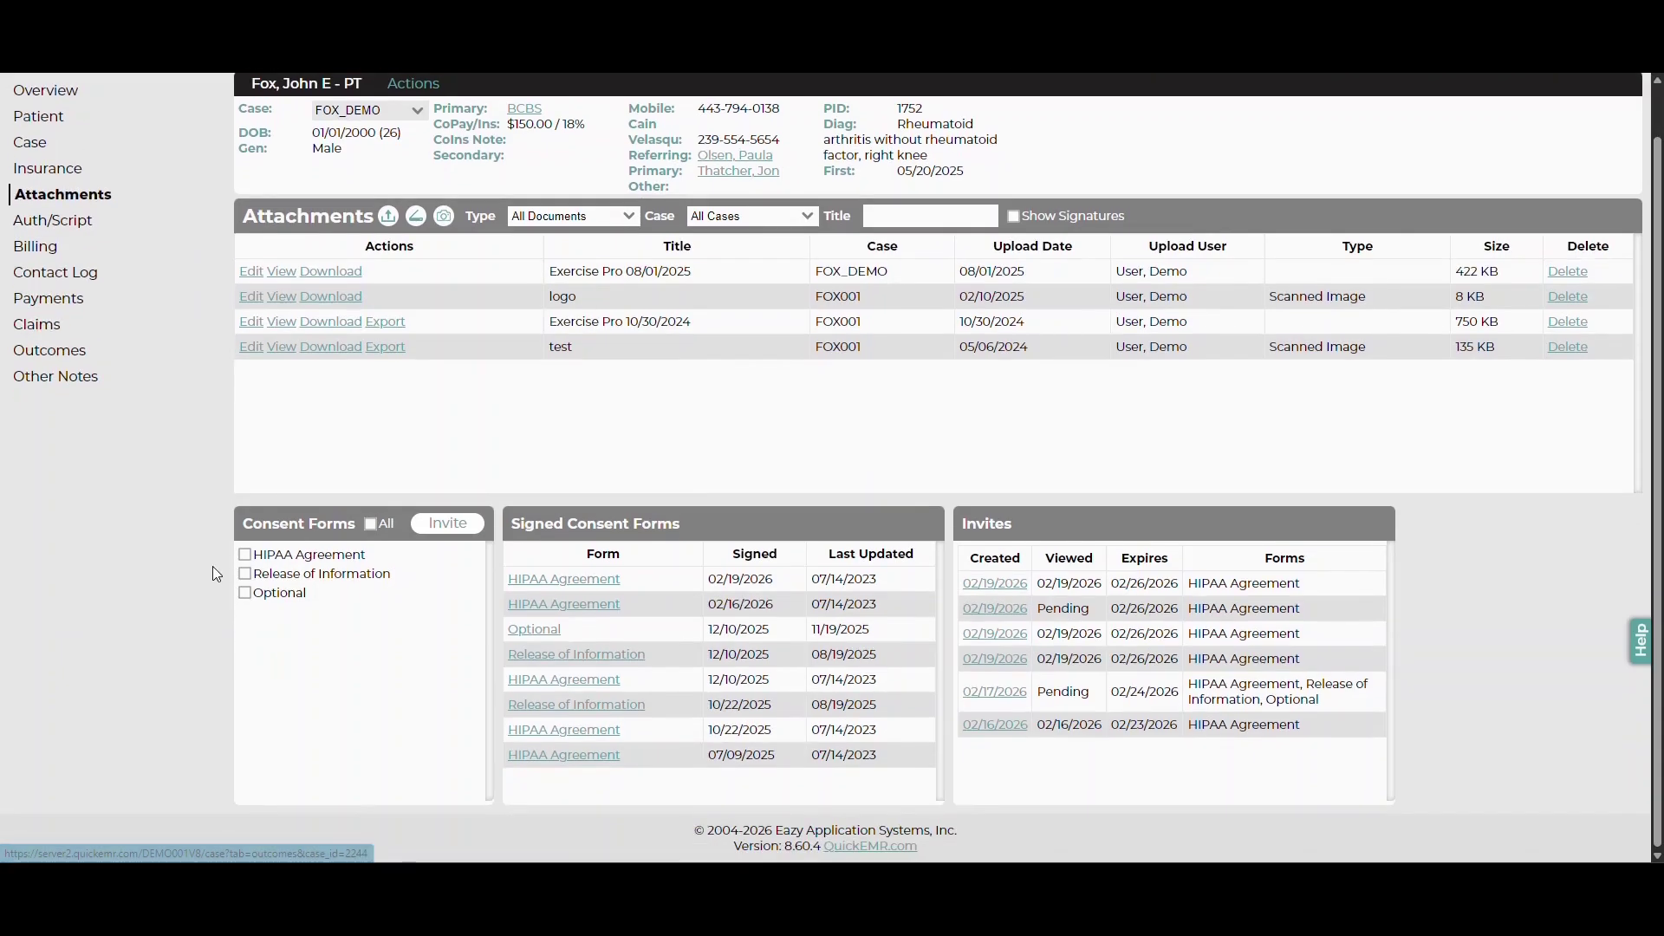
{"action": "left_click", "coordinate": [437, 535]}
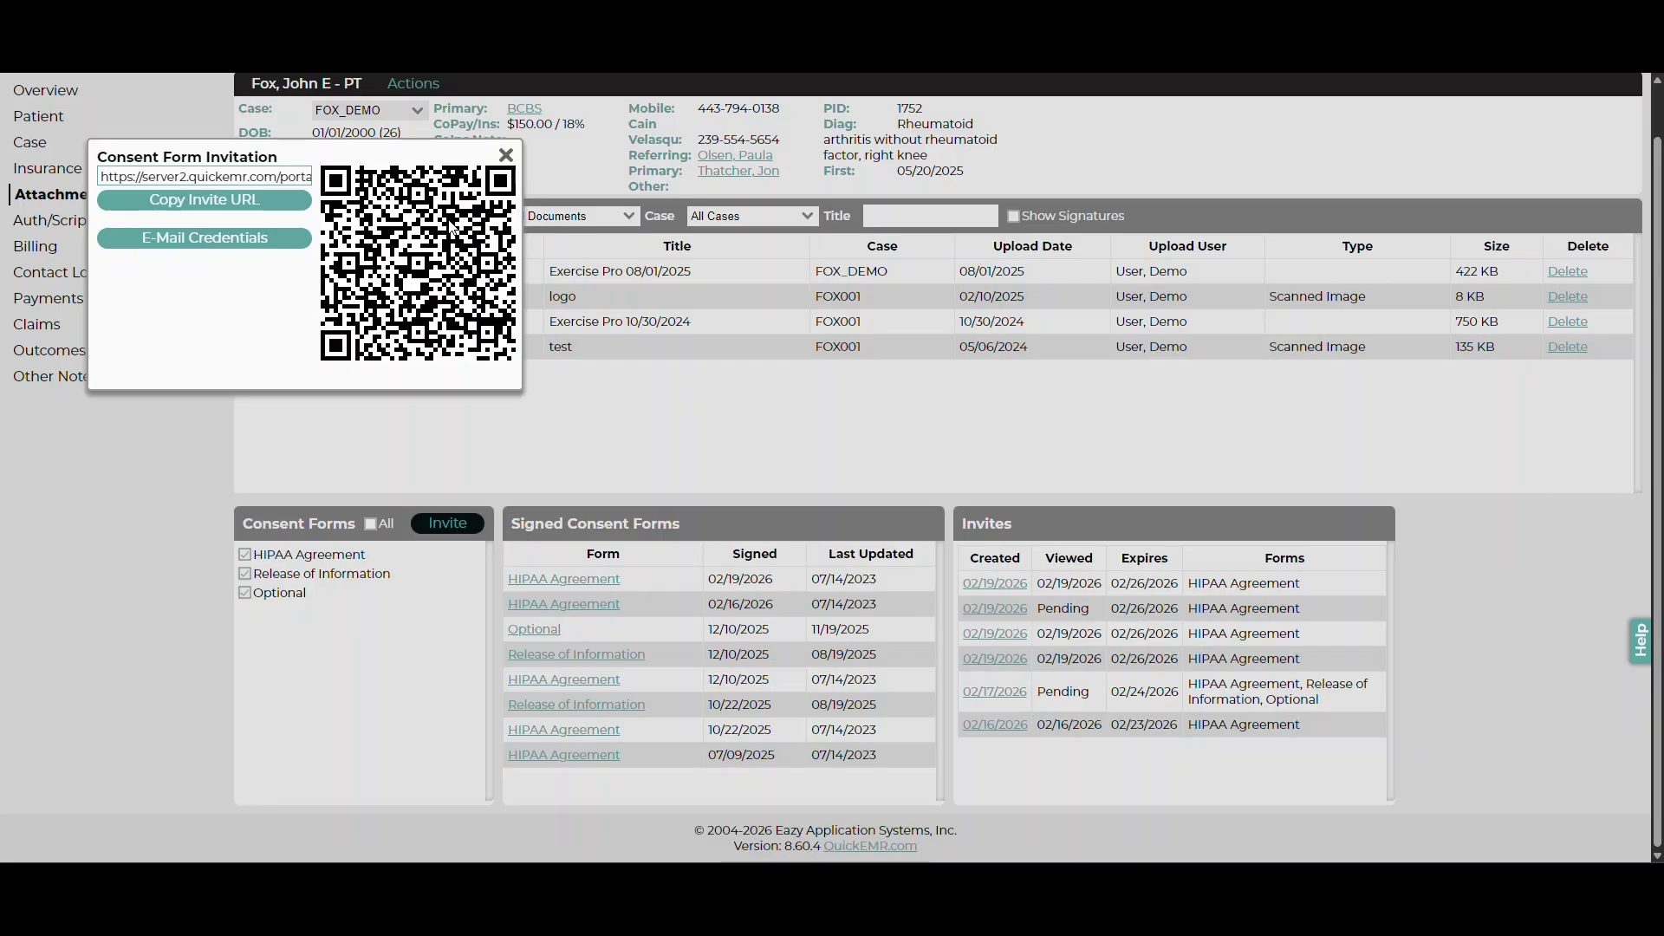
{"action": "left_click", "coordinate": [505, 154]}
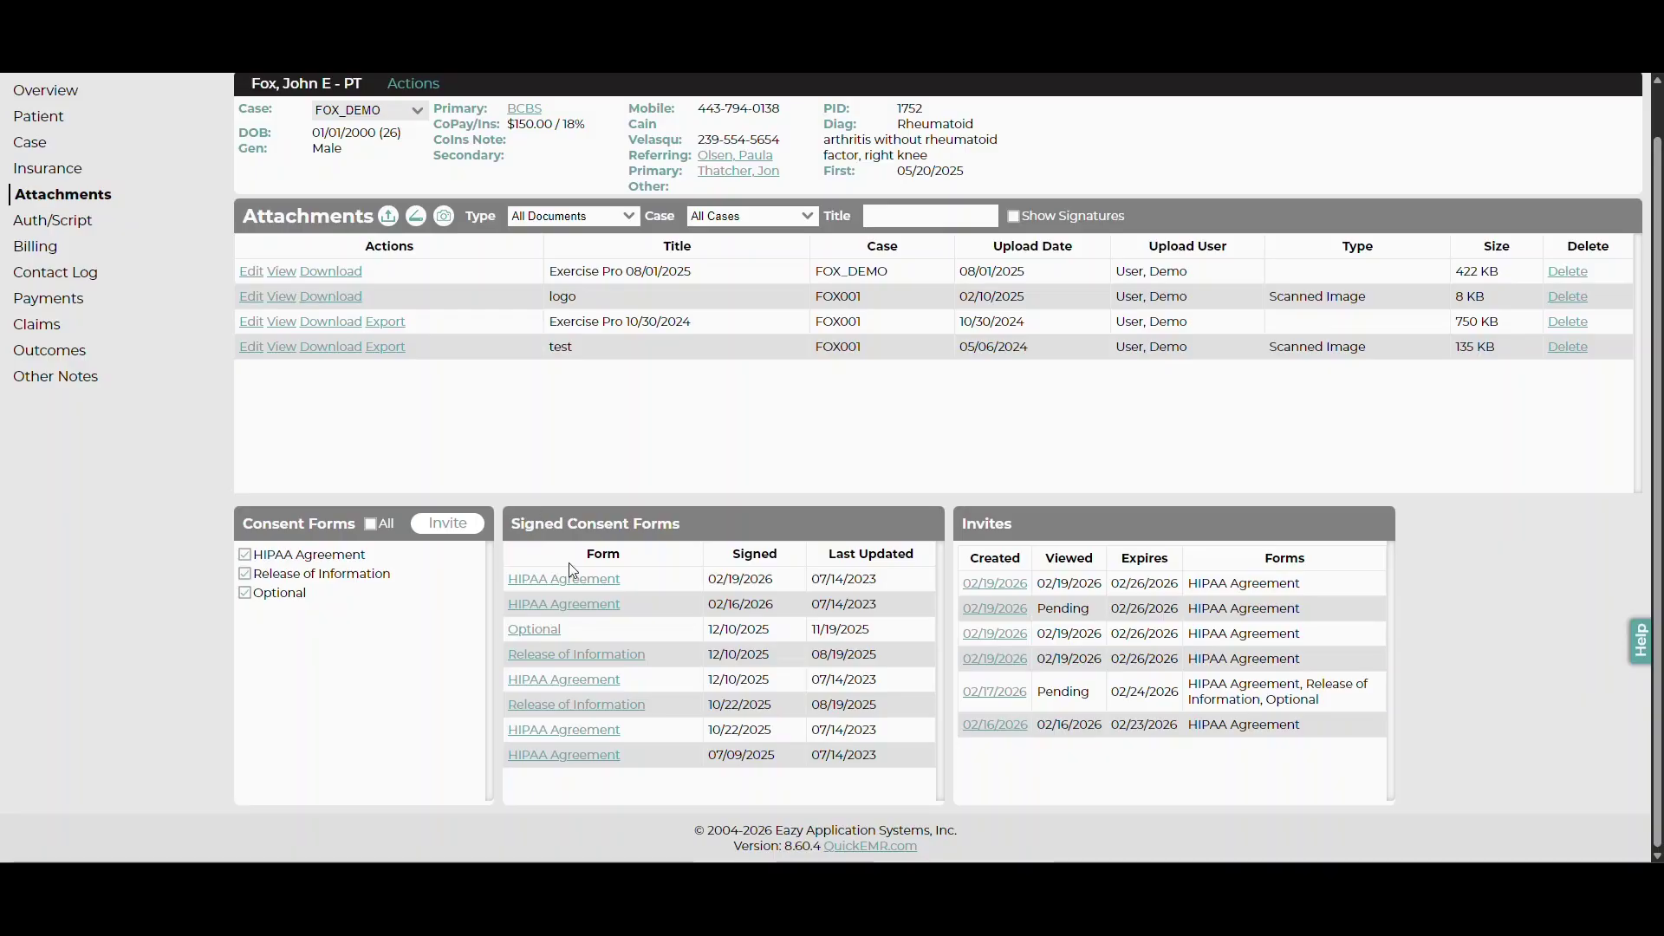
Step: View the patient's HIPAA Agreement signed 02/19/2026 and read through its text
{"action": "left_click", "coordinate": [549, 580]}
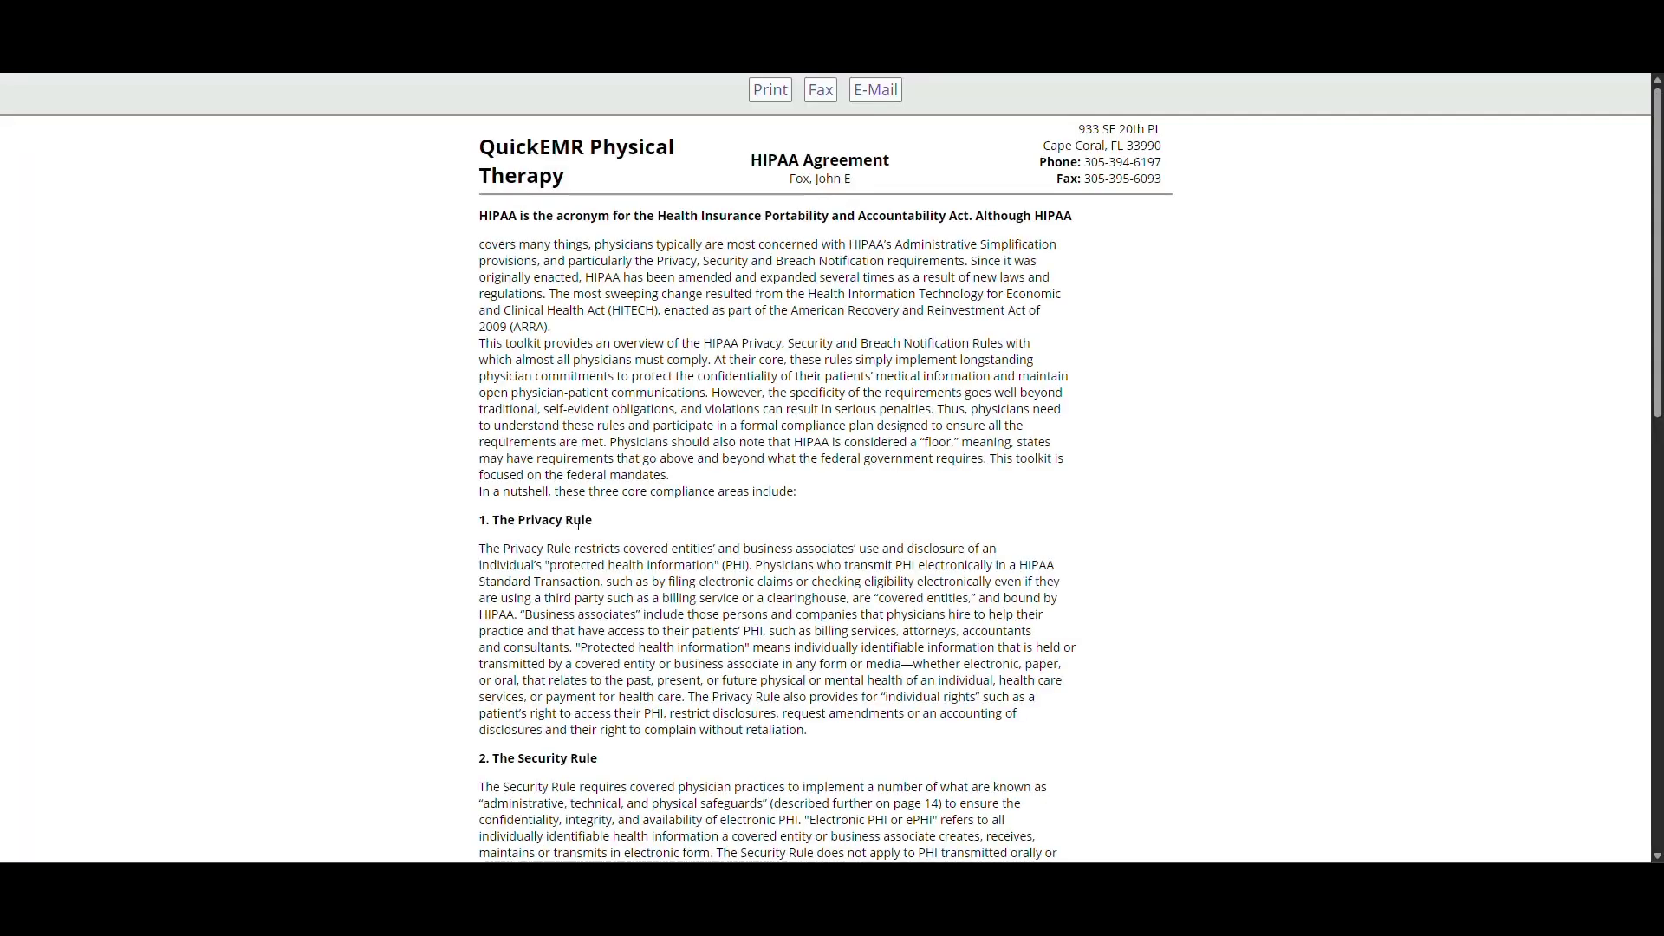
{"action": "scroll", "coordinate": [829, 400], "scroll_direction": "down", "scroll_amount": 10}
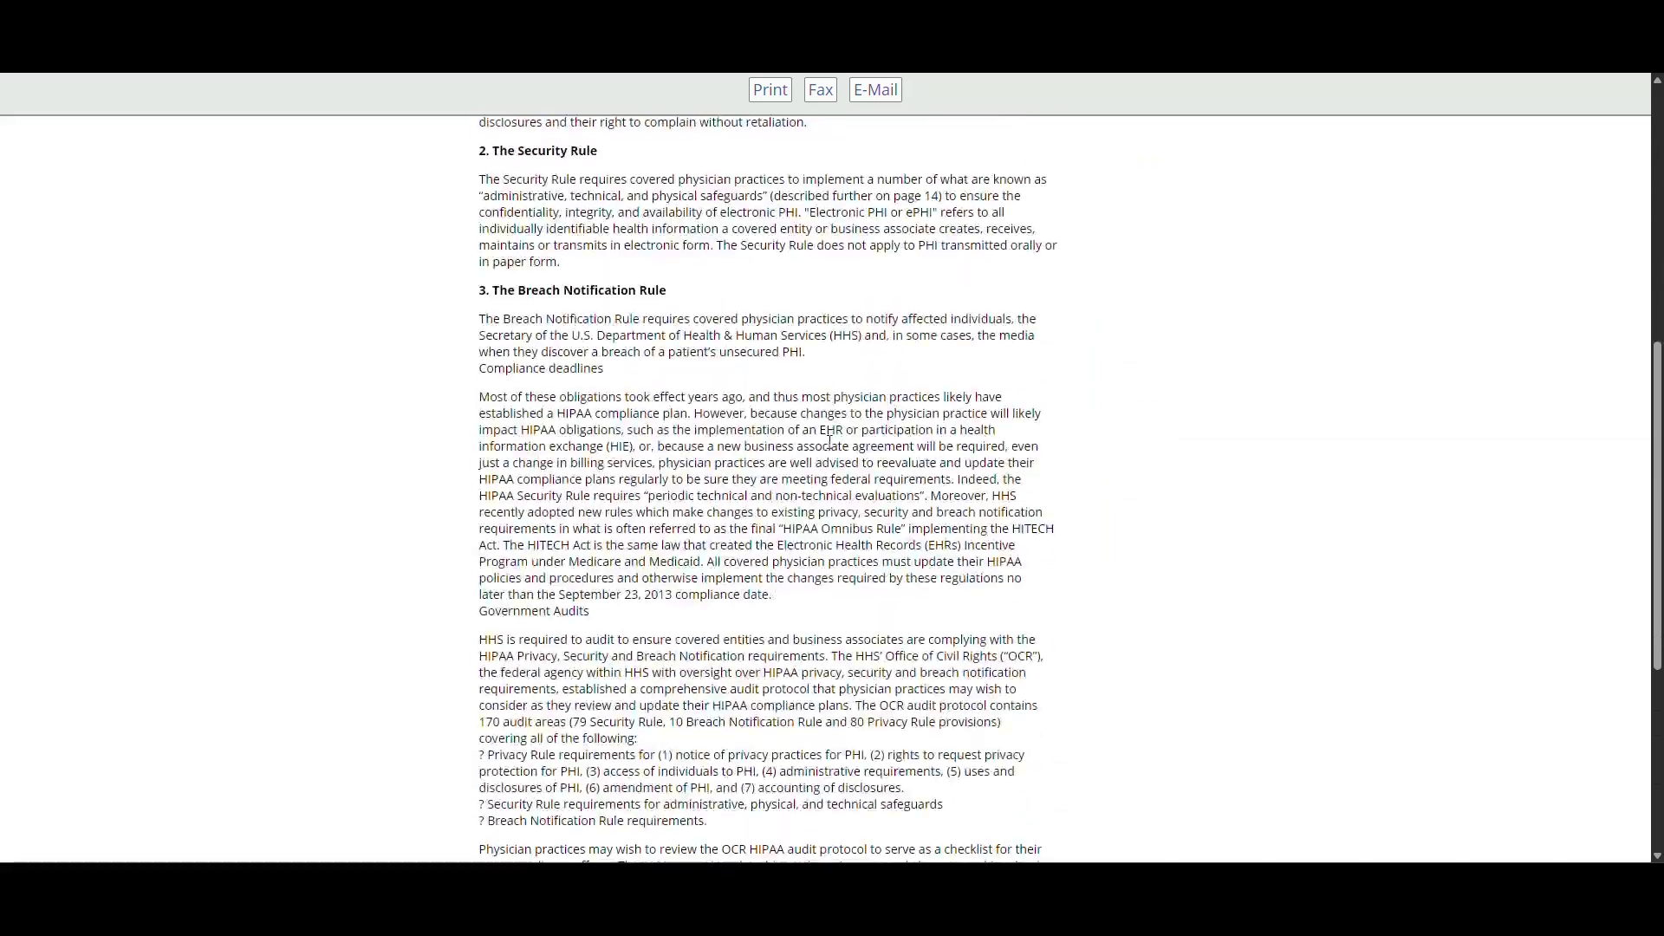